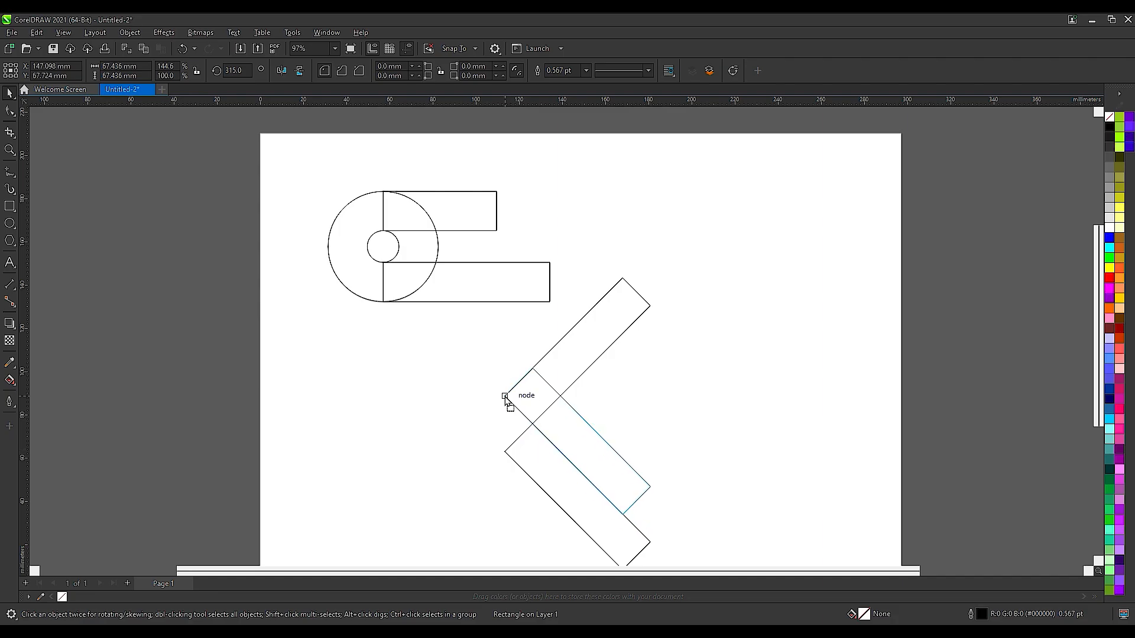
# Step: Group the two diagonal bars and move the group so its corner overlaps the end of the lower horizontal bar
pyautogui.scroll(-1, 556, 389)
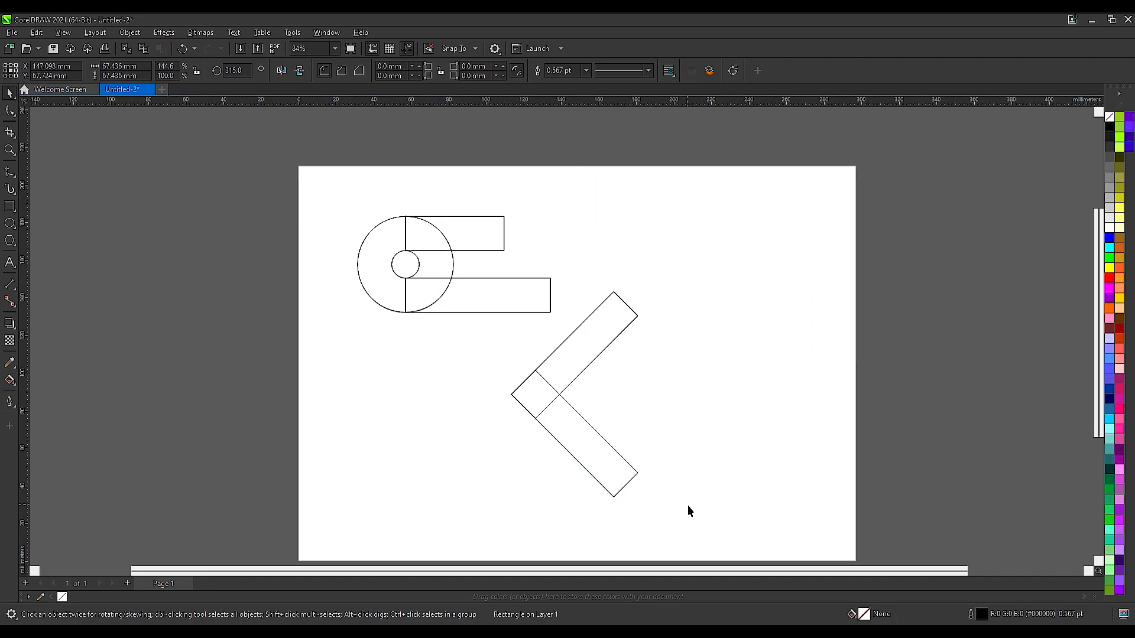
pyautogui.moveTo(511, 332); pyautogui.dragTo(512, 288)
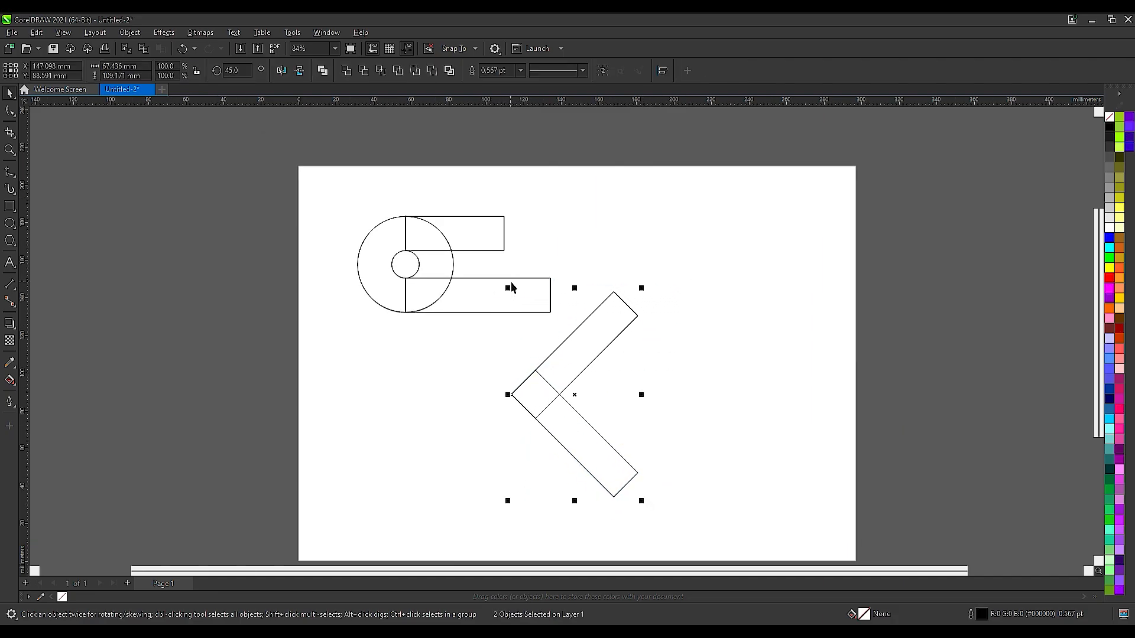
pyautogui.hotkey('ctrl', 'g')
pyautogui.moveTo(570, 344); pyautogui.dragTo(621, 336)
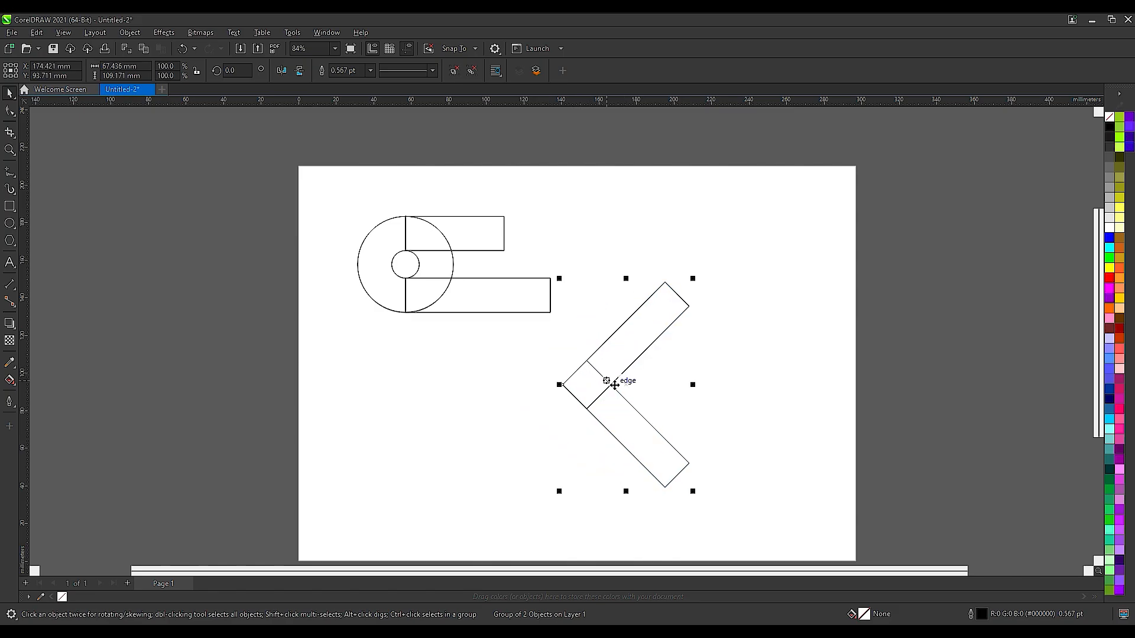
pyautogui.moveTo(611, 385); pyautogui.dragTo(550, 294)
pyautogui.scroll(3, 532, 280)
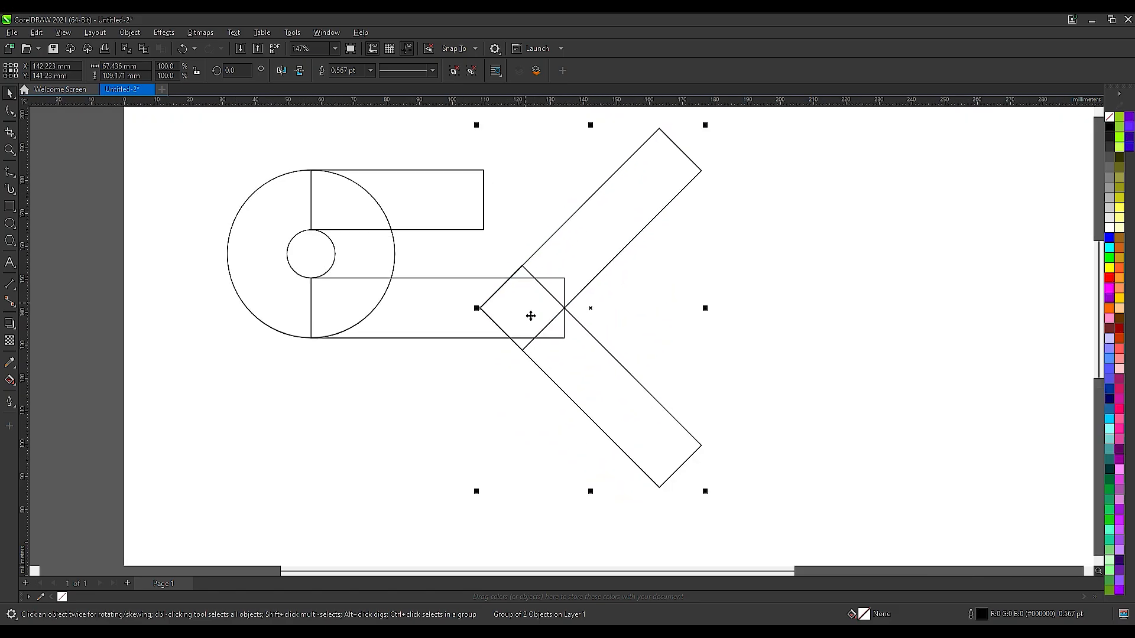
pyautogui.click(502, 403)
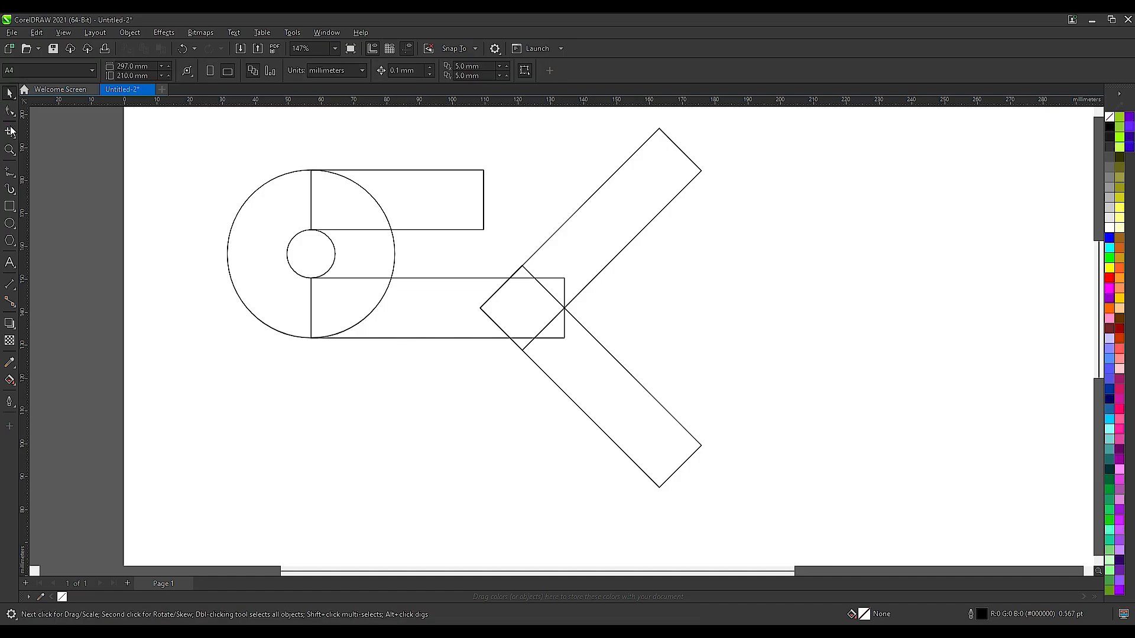
# Step: Delete the overlapping segments where the diagonal bars meet the lower horizontal bar, leaving one continuous forked outline
pyautogui.scroll(3, 427, 217)
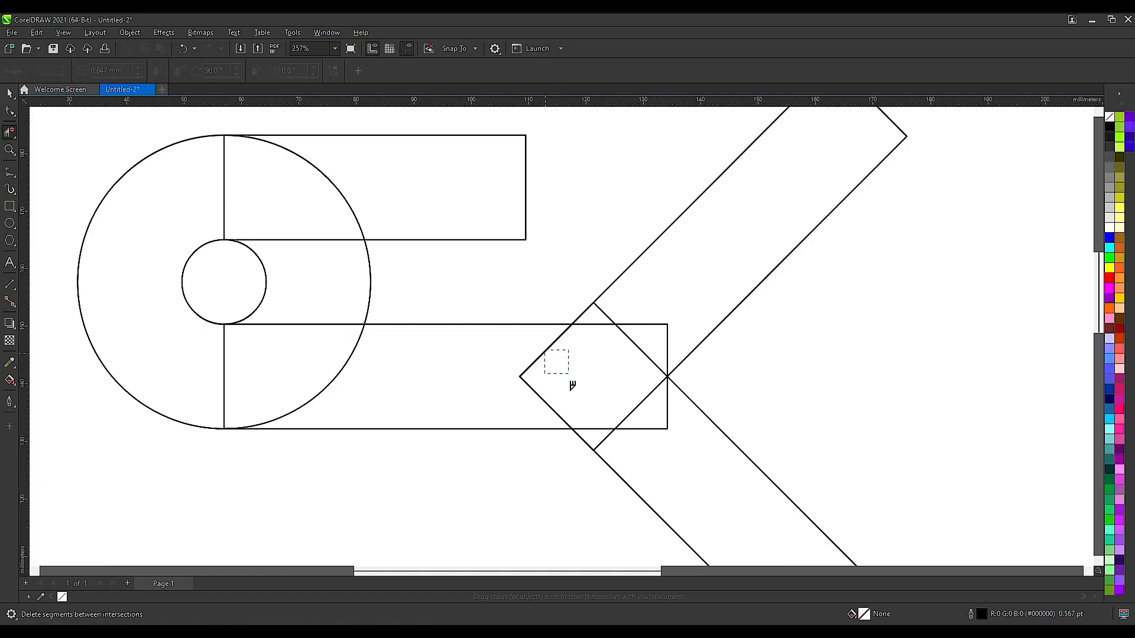
pyautogui.moveTo(498, 376); pyautogui.dragTo(542, 400)
pyautogui.moveTo(611, 353); pyautogui.dragTo(660, 315)
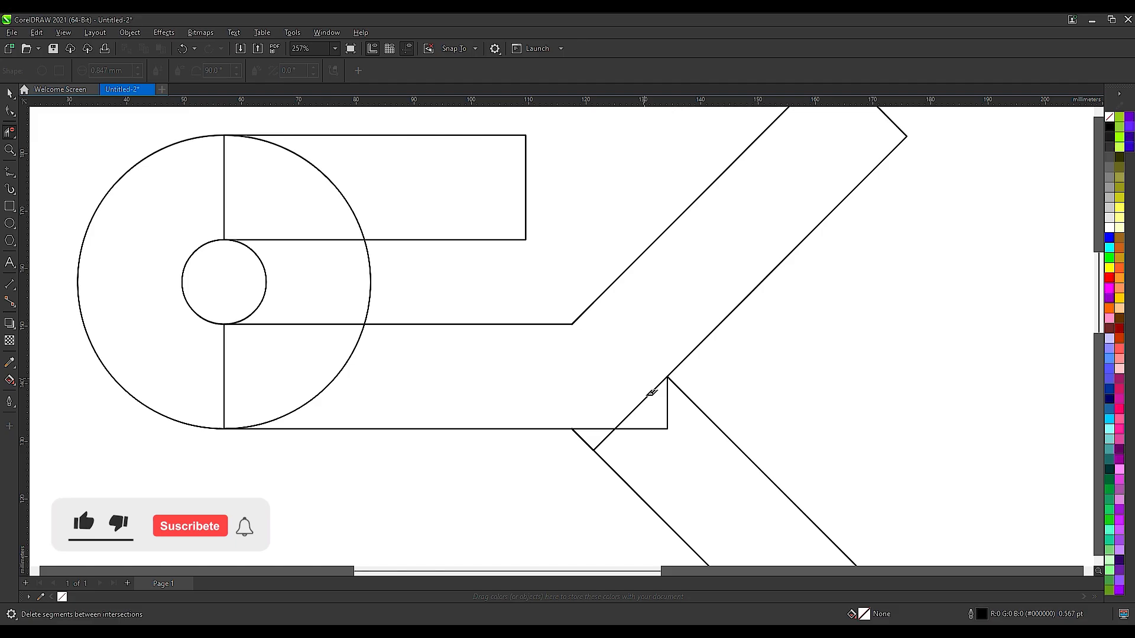
pyautogui.moveTo(644, 382)
pyautogui.mouseDown()
pyautogui.moveTo(673, 450)
pyautogui.moveTo(598, 433)
pyautogui.mouseUp()
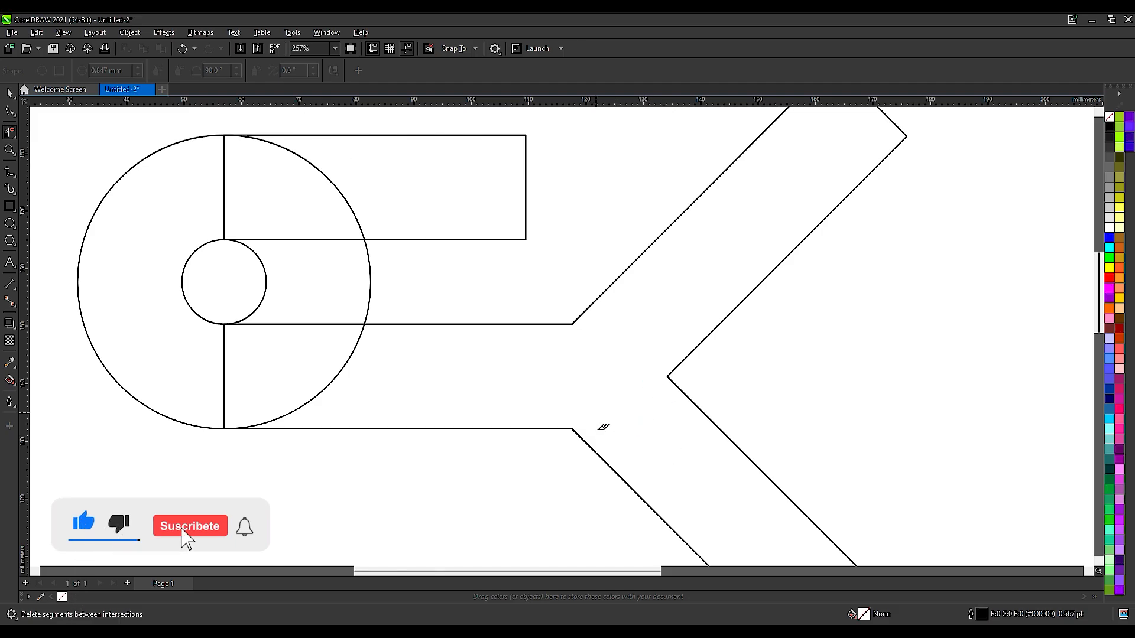
pyautogui.scroll(-3, 588, 354)
pyautogui.click(9, 93)
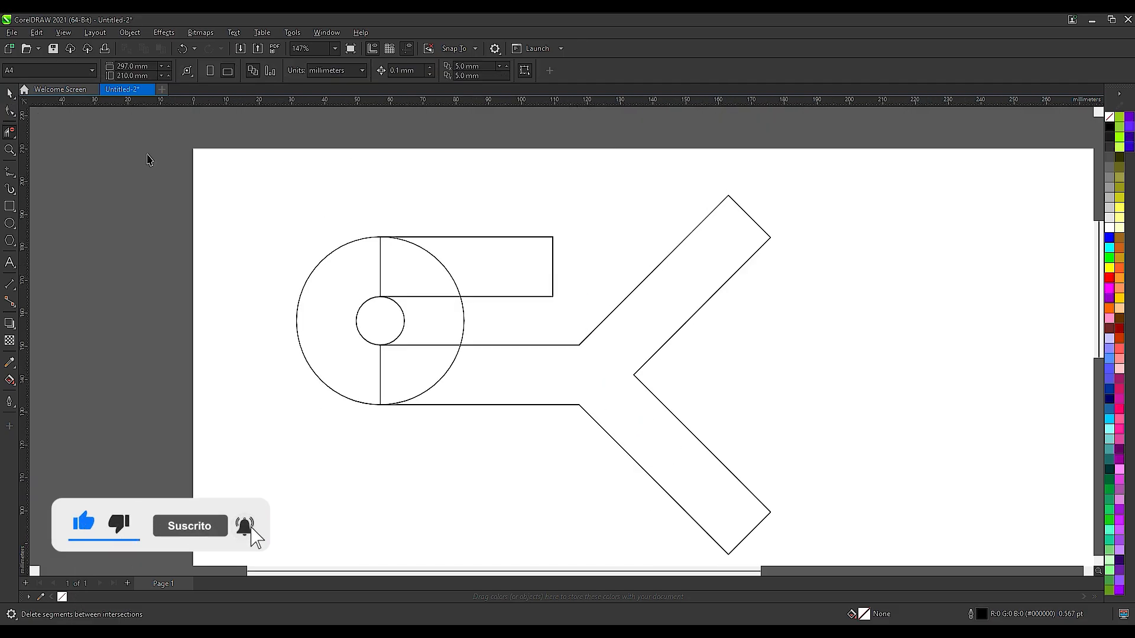
# Step: Stretch the upper horizontal bar until its end crosses the inner edge of the upper diagonal arm
pyautogui.scroll(-2, 483, 267)
pyautogui.click(484, 268)
pyautogui.moveTo(536, 264); pyautogui.dragTo(611, 271)
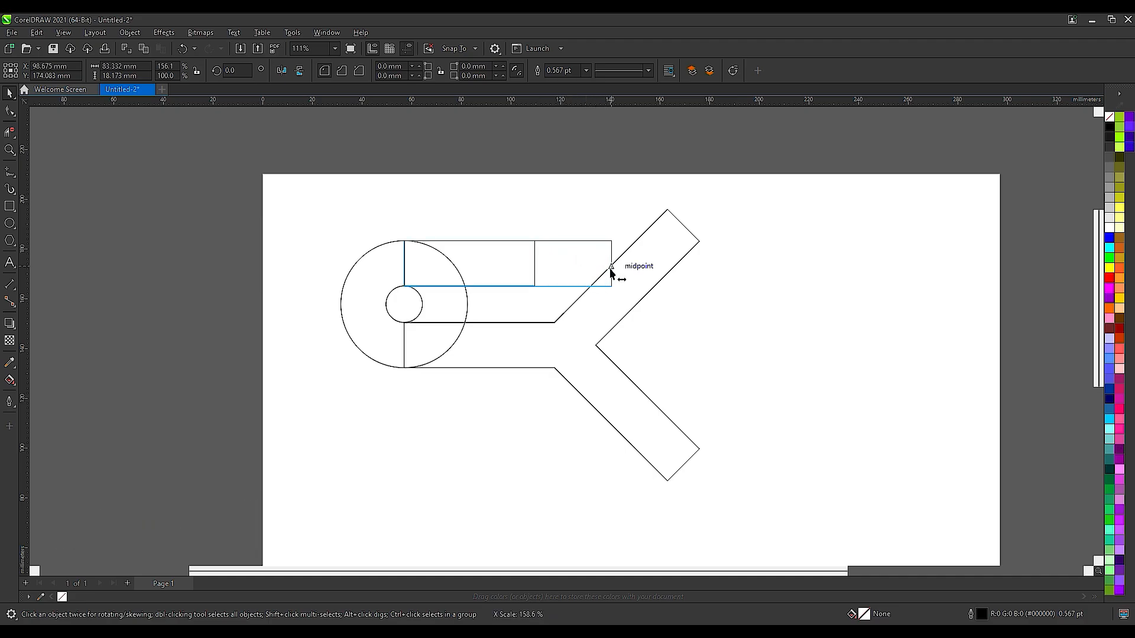
pyautogui.moveTo(618, 273); pyautogui.dragTo(625, 275)
pyautogui.click(538, 262)
pyautogui.scroll(1, 539, 262)
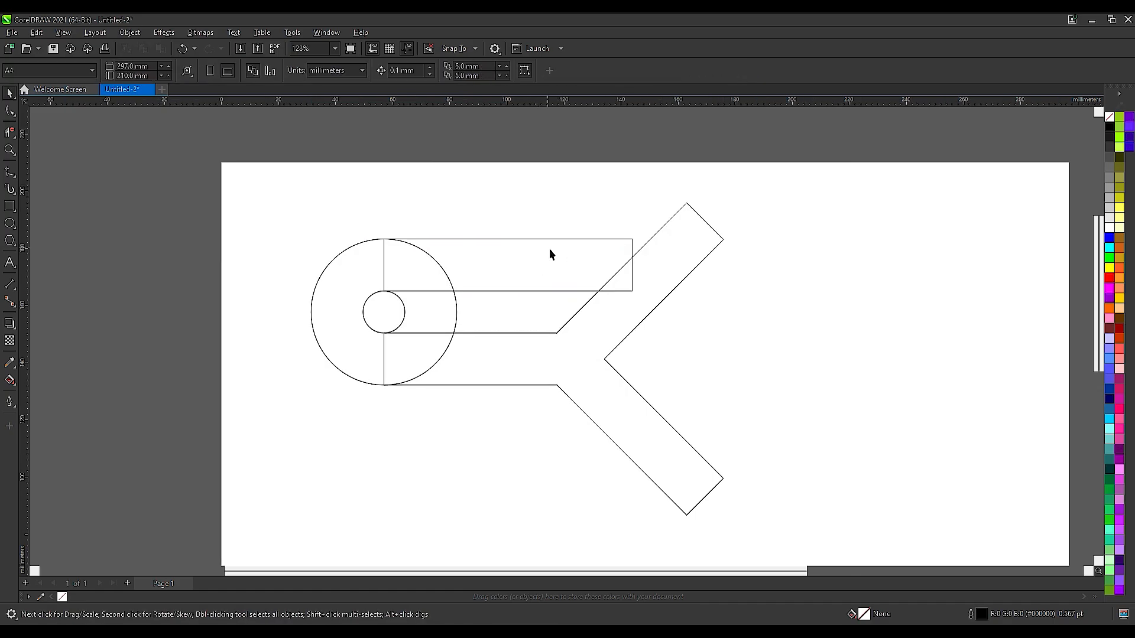
# Step: Draw a 45° line about 29.7 mm long along the upper diagonal arm's inner edge and move it across the upper bar
pyautogui.scroll(2, 565, 250)
pyautogui.click(12, 175)
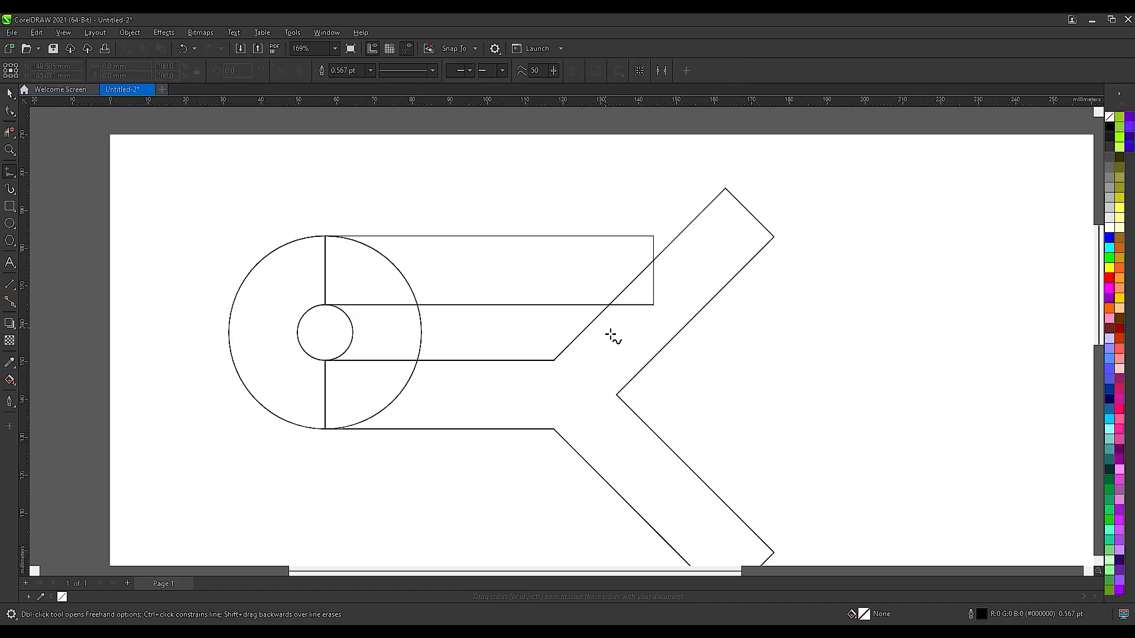
pyautogui.click(588, 326)
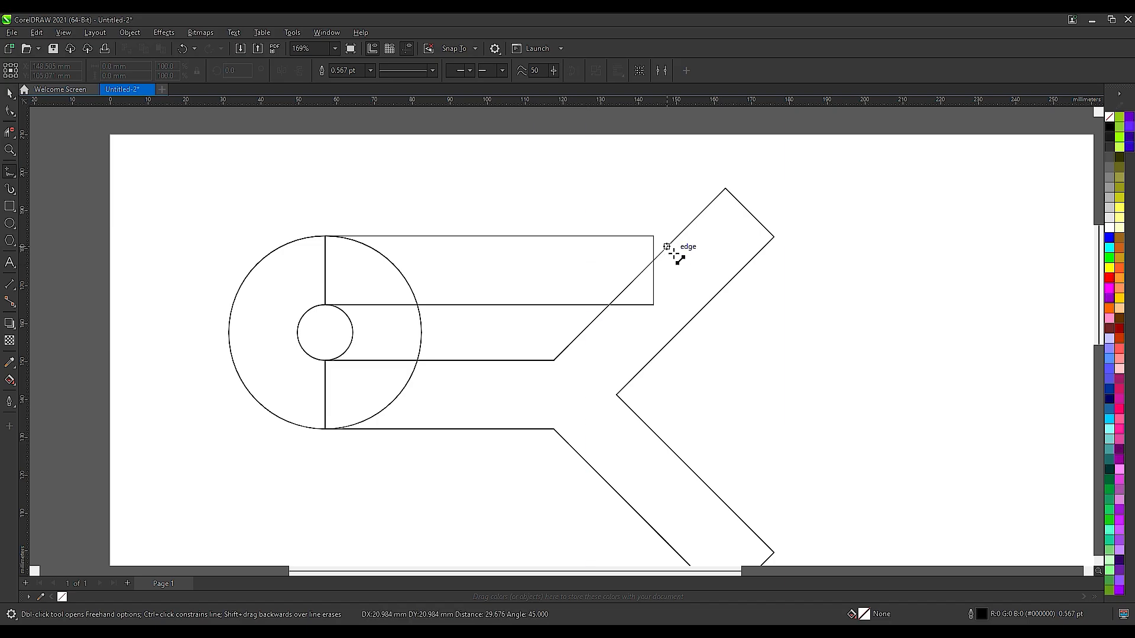
pyautogui.click(671, 243)
pyautogui.click(14, 95)
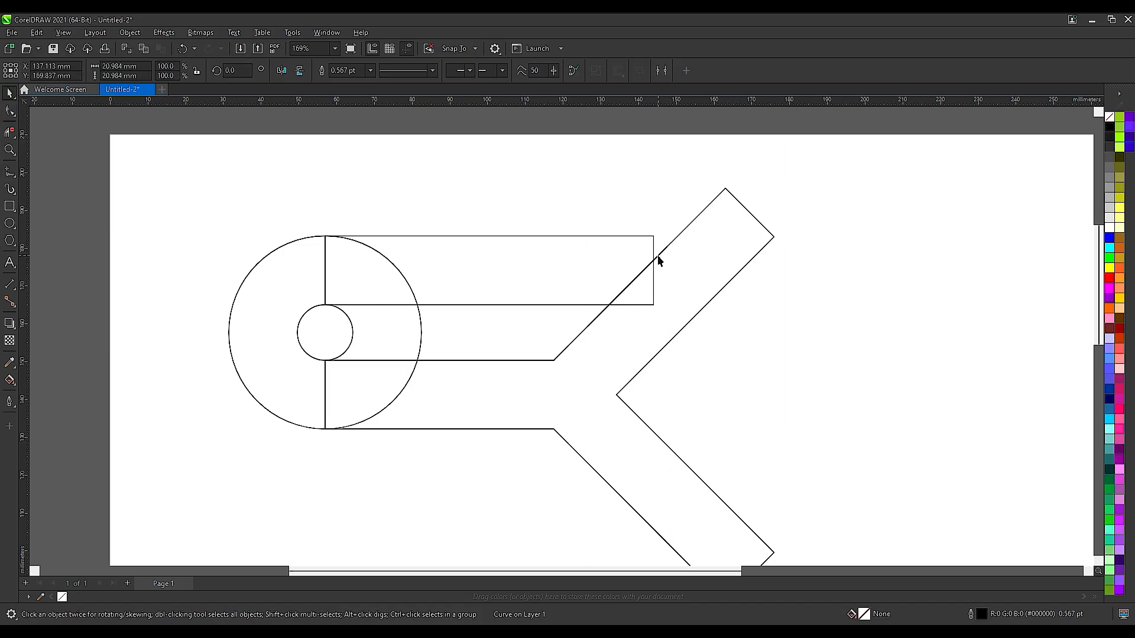
pyautogui.moveTo(659, 254); pyautogui.dragTo(635, 245)
pyautogui.click(633, 195)
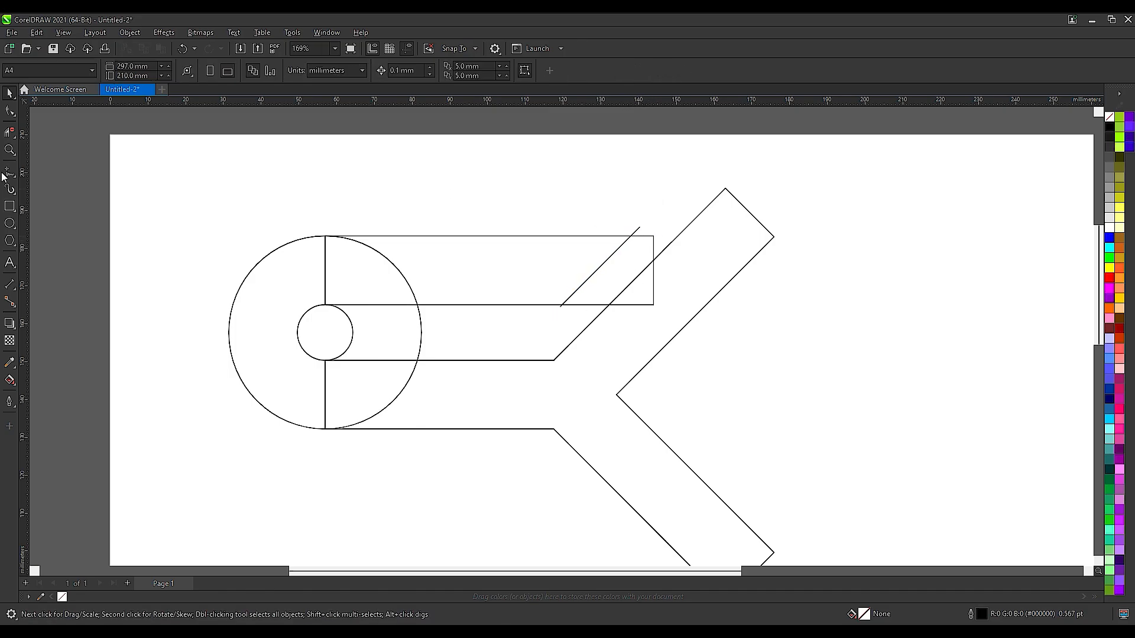
# Step: Delete the upper bar's segments beyond the slanted line, including the remnants crossing the diagonal arm
pyautogui.click(9, 135)
pyautogui.click(637, 233)
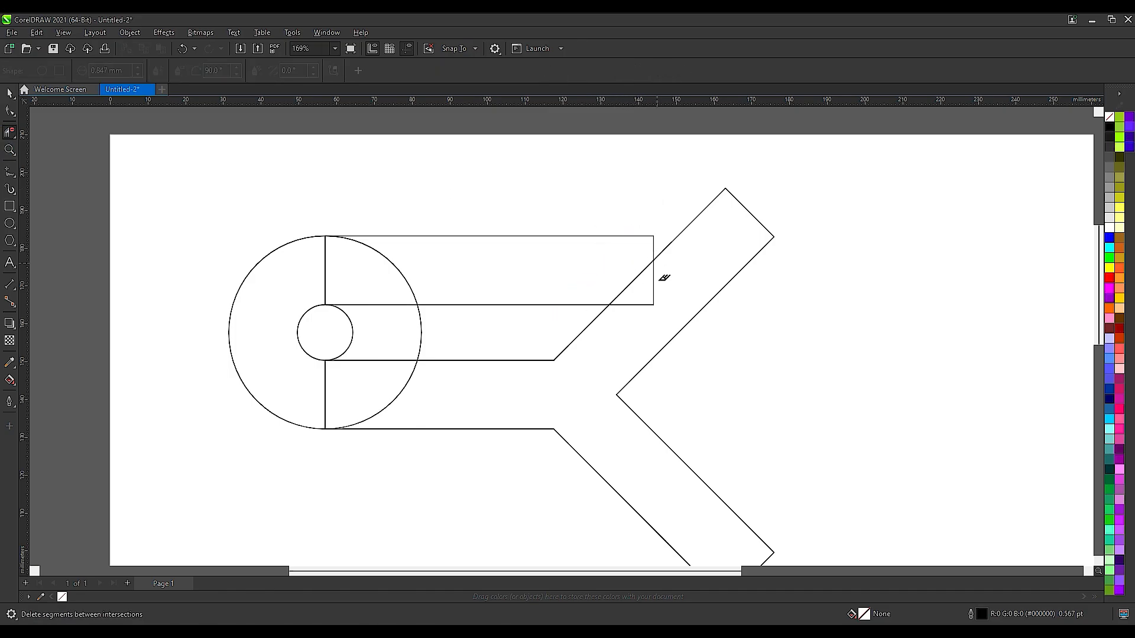
pyautogui.click(655, 263)
pyautogui.hotkey('ctrl', 'z')
pyautogui.click(606, 308)
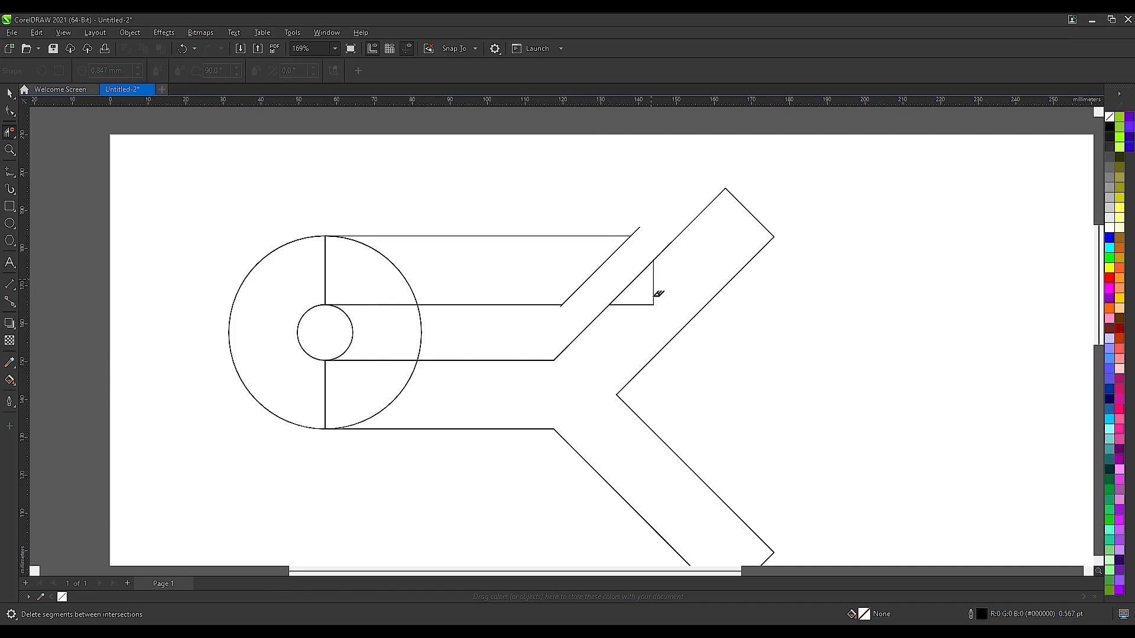
pyautogui.click(657, 307)
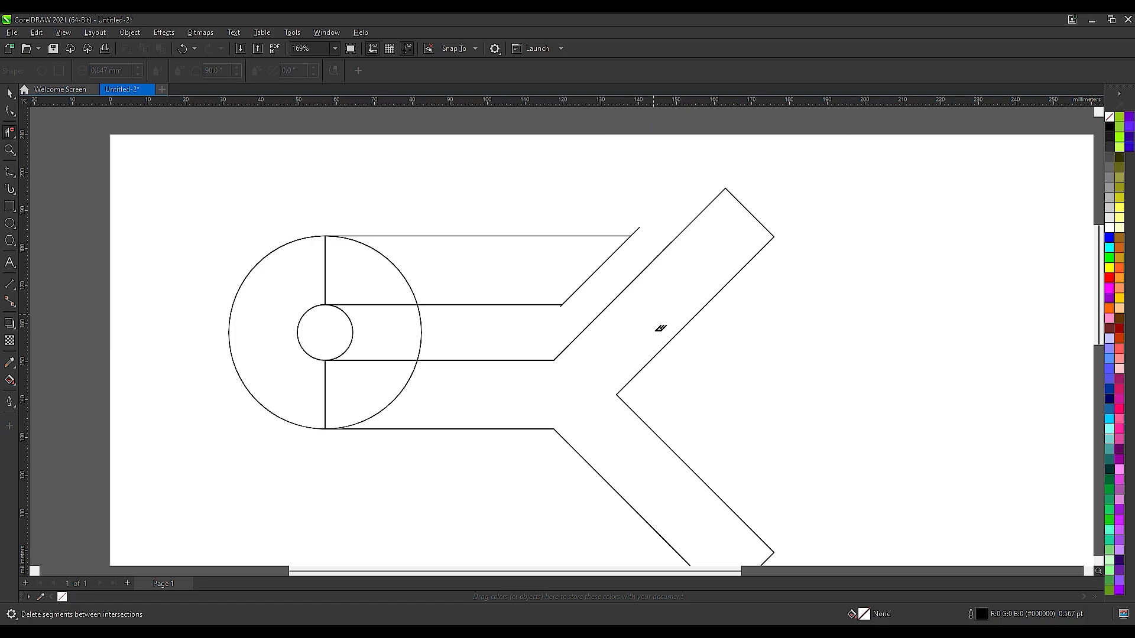
# Step: Draw a horizontal line extending the upper bar's top edge across and past the upper diagonal arm
pyautogui.click(9, 168)
pyautogui.click(588, 236)
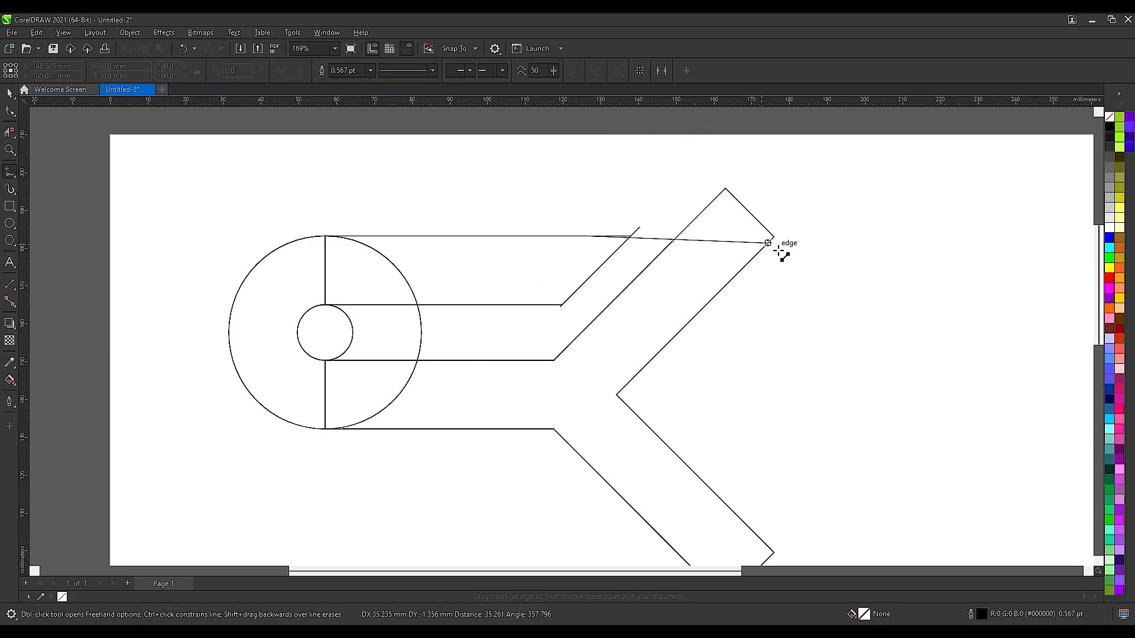
pyautogui.click(822, 236)
# Step: Delete the diagonal arm's tip above the horizontal line, the line's excess segments, and the slanted line's overshooting ends
pyautogui.click(9, 131)
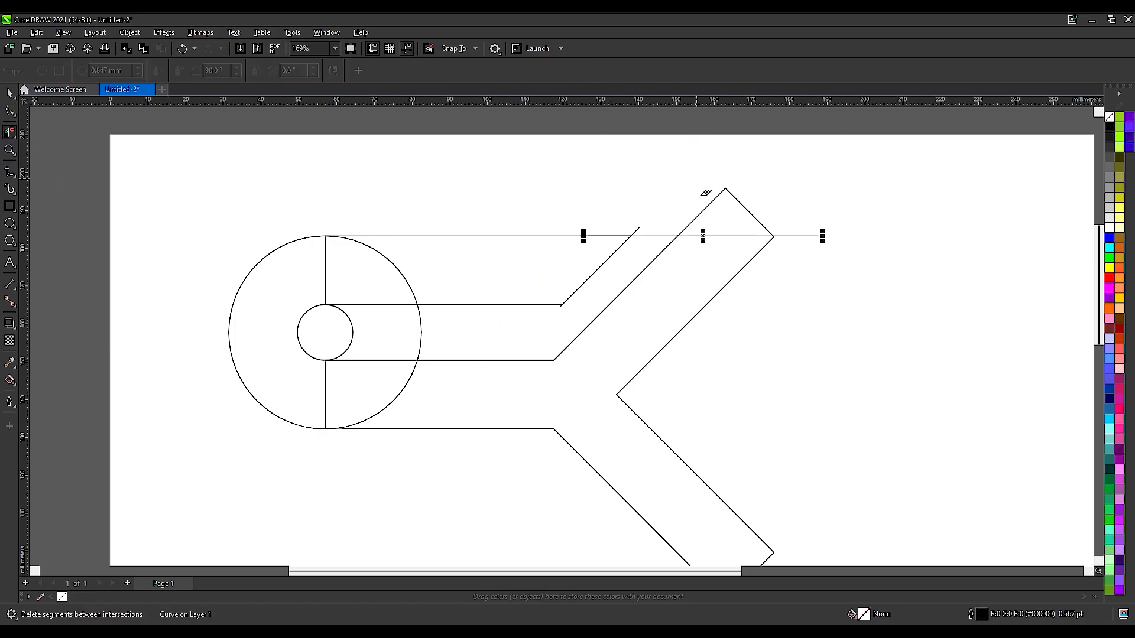
pyautogui.scroll(3, 781, 243)
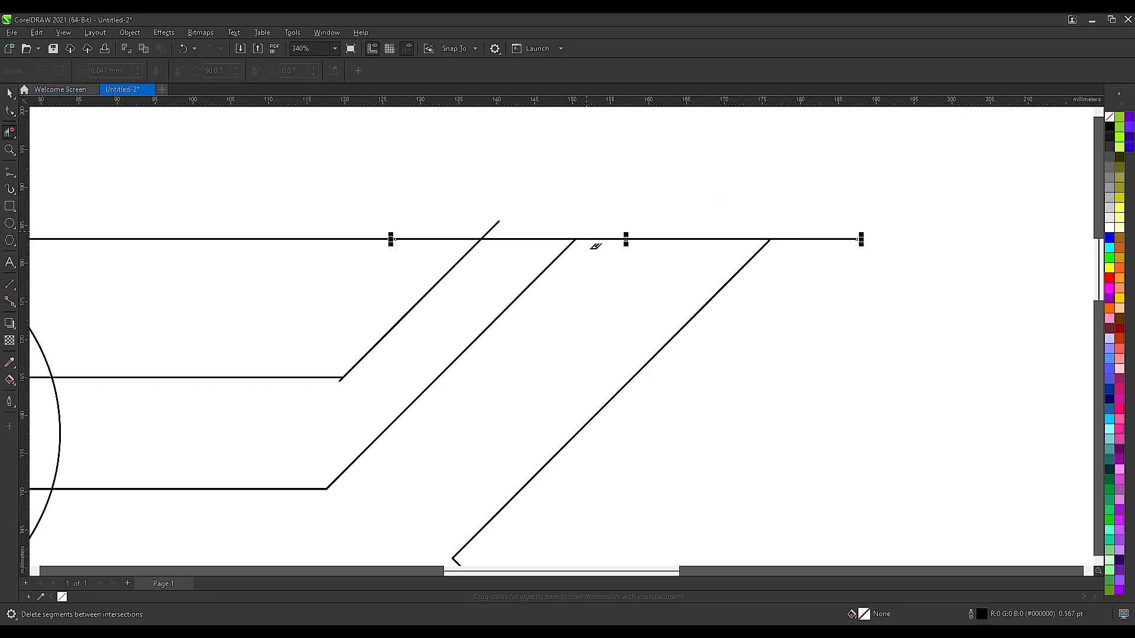
pyautogui.click(851, 240)
pyautogui.click(541, 240)
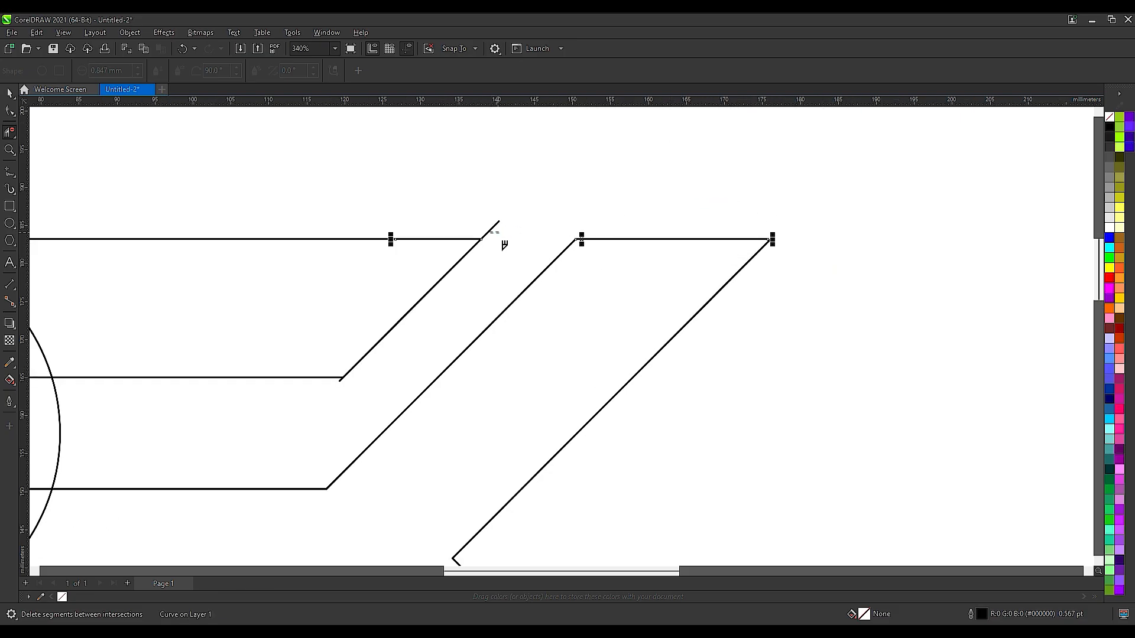
pyautogui.click(491, 231)
pyautogui.scroll(4, 327, 360)
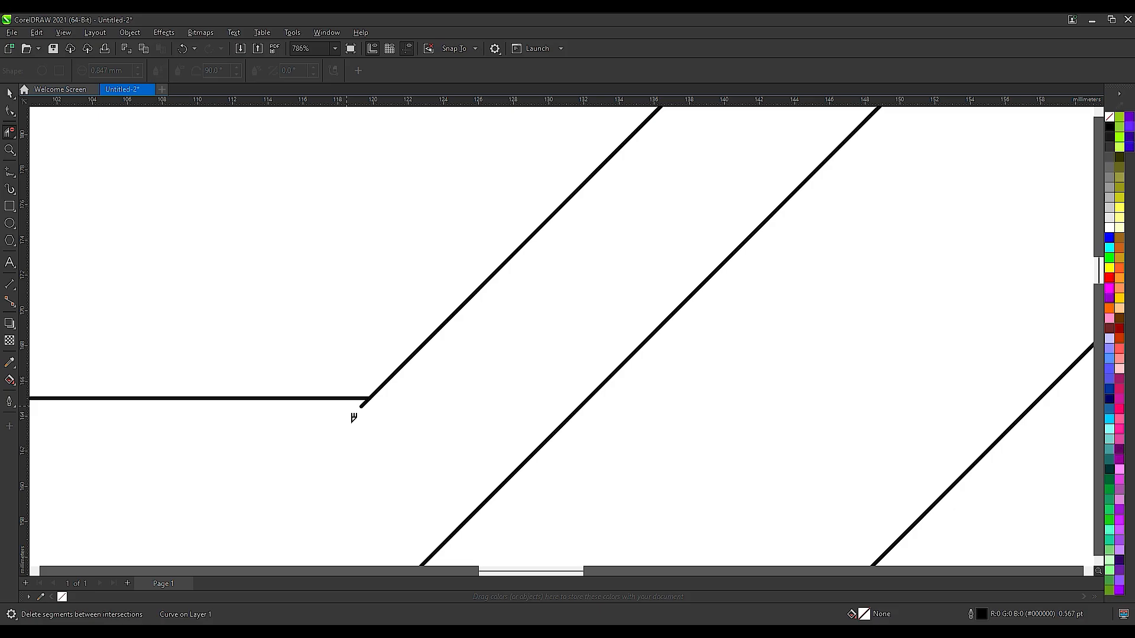
pyautogui.scroll(-7, 451, 373)
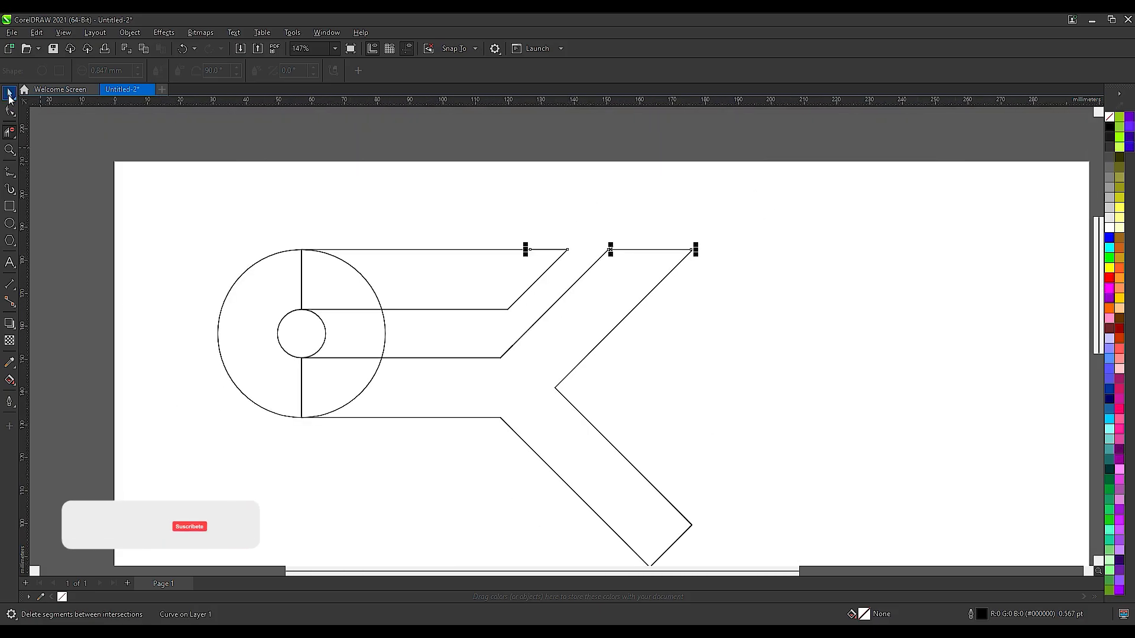
pyautogui.press('space')
# Step: Delete the inner circle arcs and the bars' vertical end segments to leave a rounded, open bend joining both bars
pyautogui.click(9, 131)
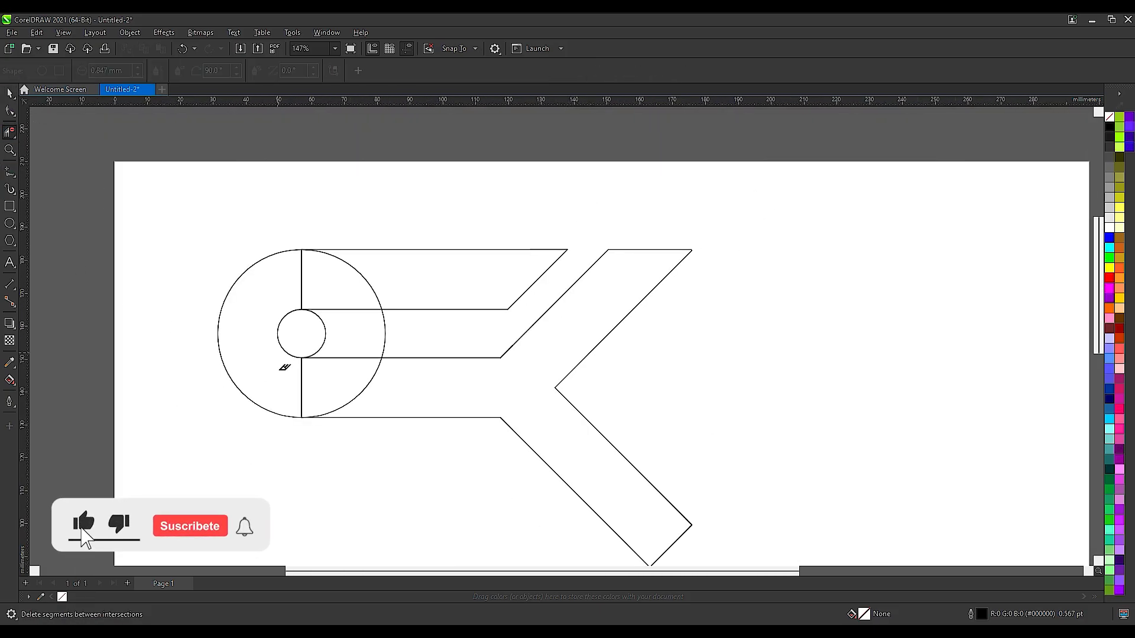
pyautogui.scroll(1, 284, 367)
pyautogui.moveTo(286, 388); pyautogui.dragTo(420, 410)
pyautogui.moveTo(279, 272); pyautogui.dragTo(319, 337)
pyautogui.scroll(-2, 464, 294)
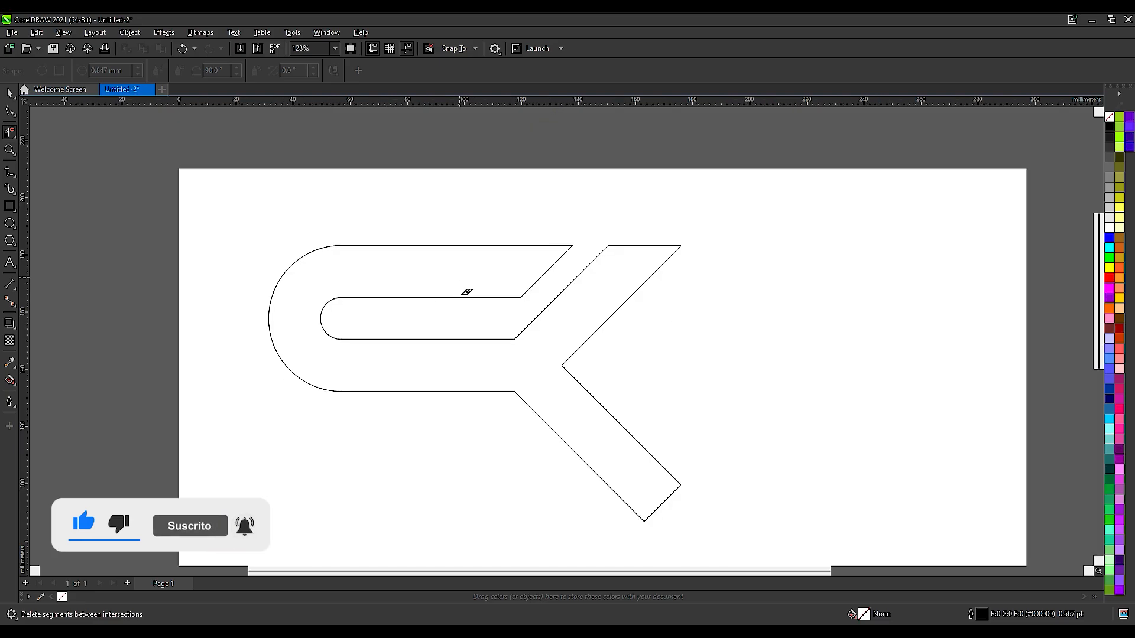
pyautogui.click(9, 94)
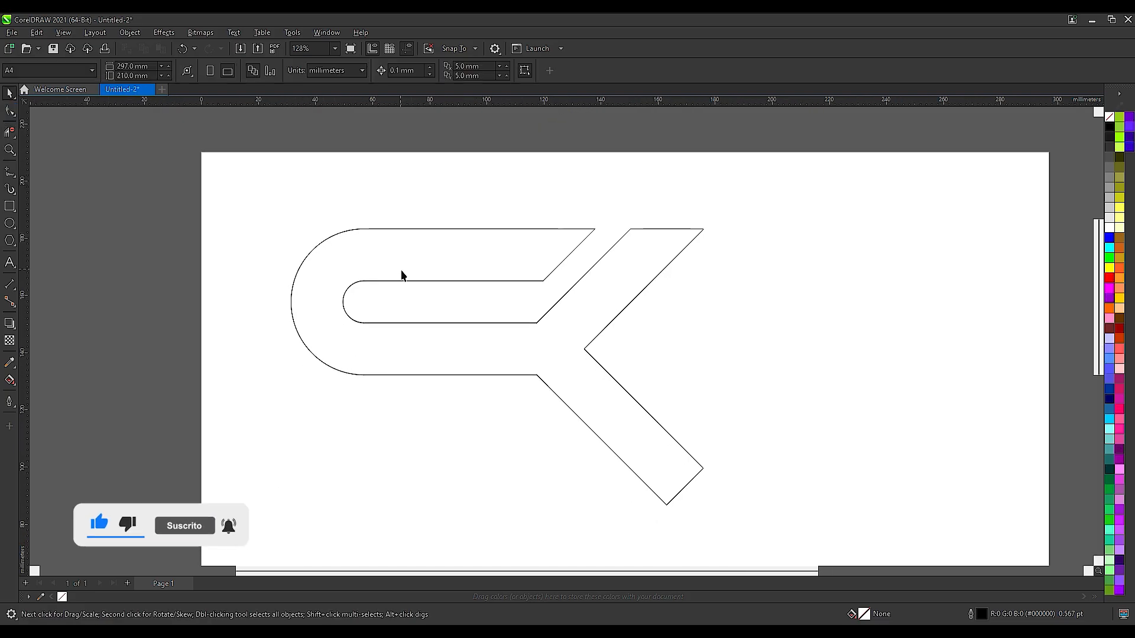
# Step: Make a vertically mirrored copy of the upper bar's edges and slanted end below the lower bar, and group it
pyautogui.click(423, 284)
pyautogui.click(557, 275)
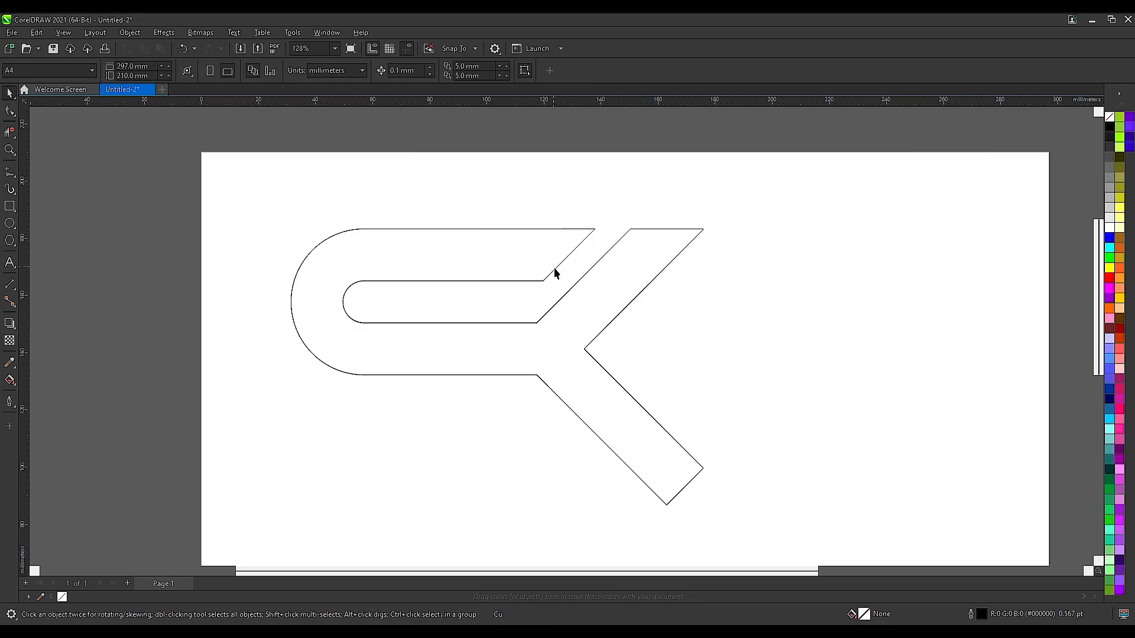
pyautogui.click(559, 268)
pyautogui.keyDown('shift'); pyautogui.click(503, 230); pyautogui.keyUp('shift')
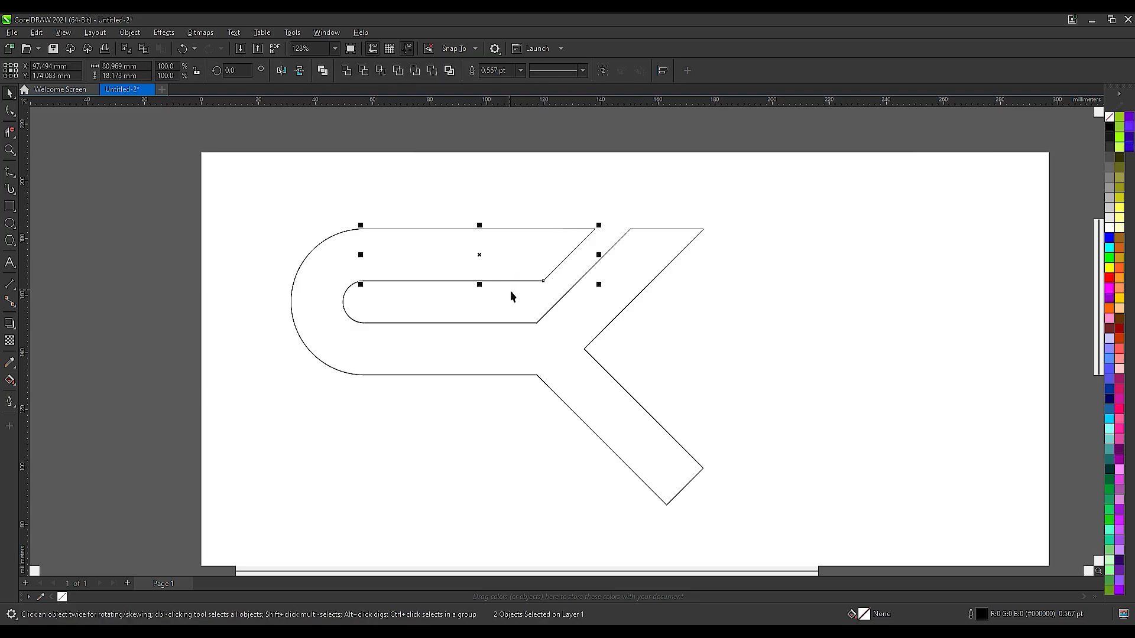
pyautogui.moveTo(479, 225); pyautogui.dragTo(483, 429)
pyautogui.rightClick(479, 298)
pyautogui.hotkey('ctrl', 'g')
pyautogui.click(428, 439)
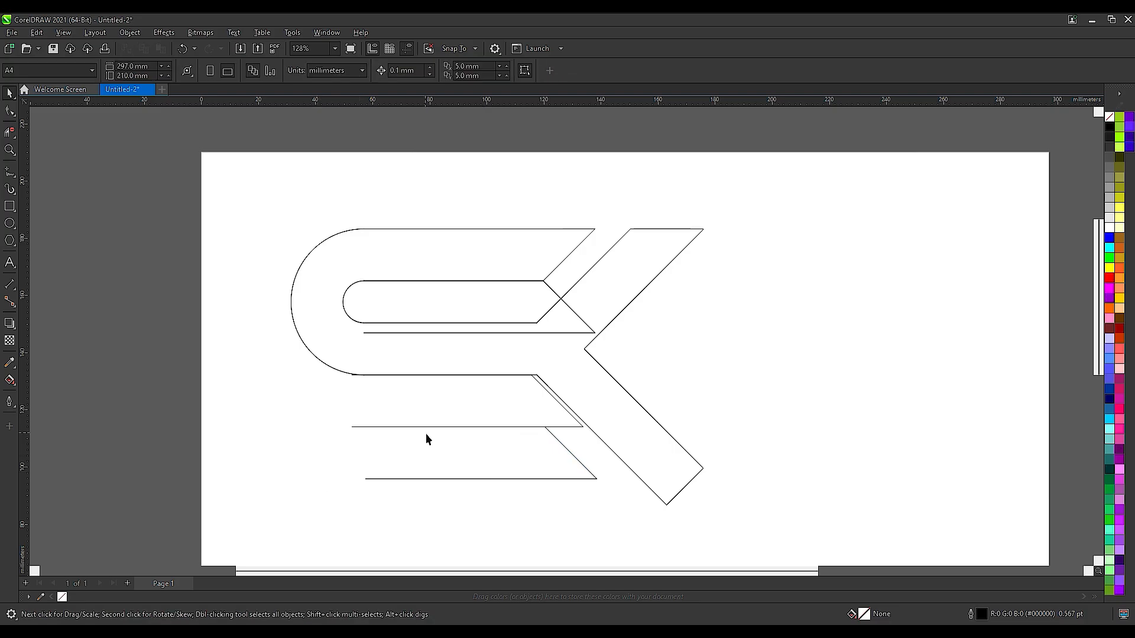
# Step: Delete the two surplus mirrored copies, keeping only the lowest group beneath the lower bar
pyautogui.click(562, 427)
pyautogui.press('Delete')
pyautogui.click(556, 439)
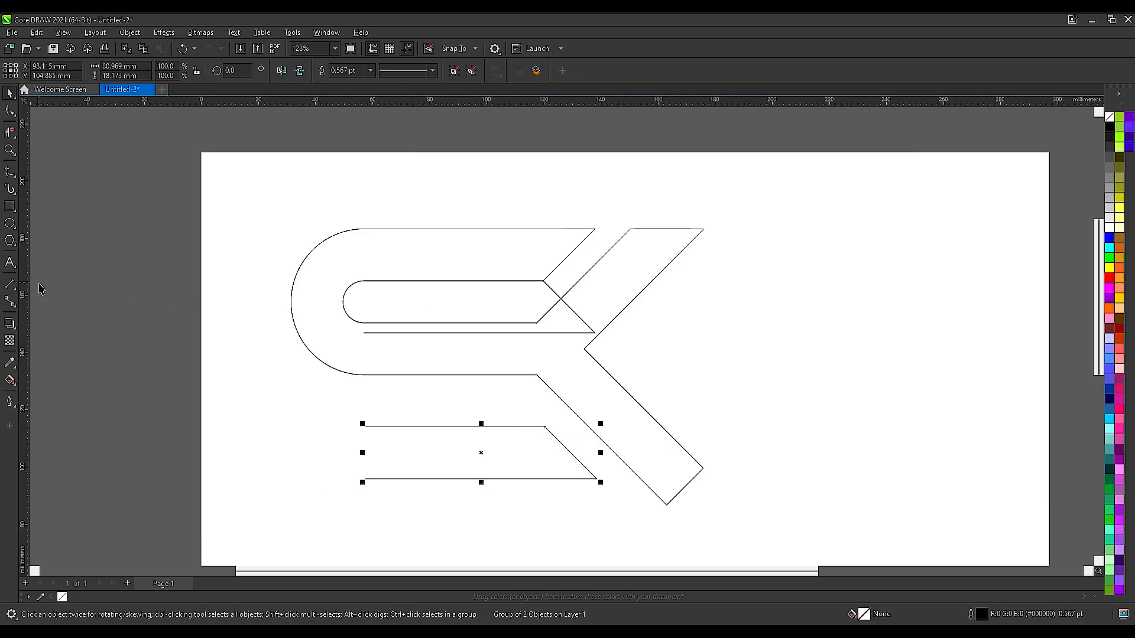
pyautogui.click(380, 292)
pyautogui.click(554, 295)
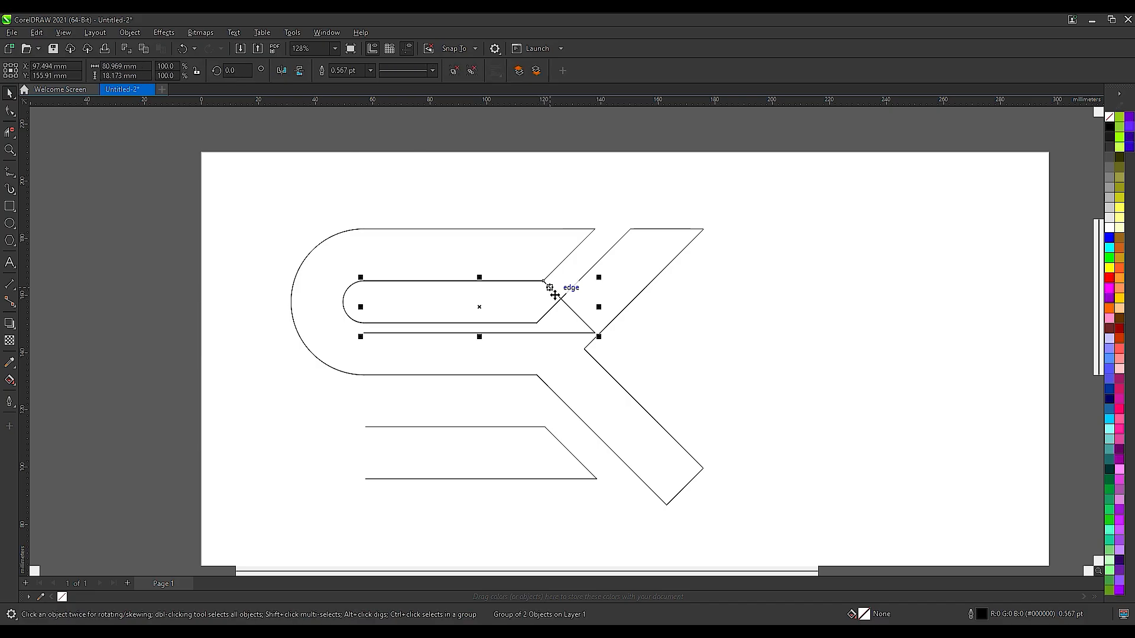
pyautogui.press('Delete')
# Step: Place a vertical guideline through the upper bar's inner corner at about X 119.8 mm and align the mirrored group's corner to it
pyautogui.moveTo(24, 281); pyautogui.dragTo(544, 285)
pyautogui.scroll(5, 555, 459)
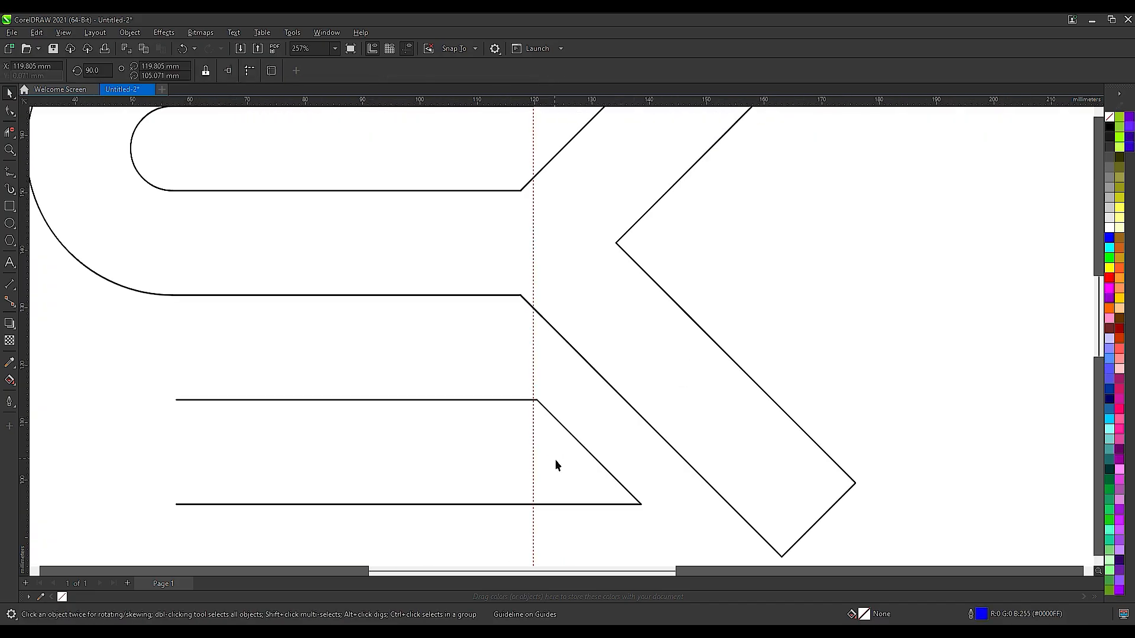
pyautogui.click(545, 400)
pyautogui.moveTo(545, 400); pyautogui.dragTo(540, 393)
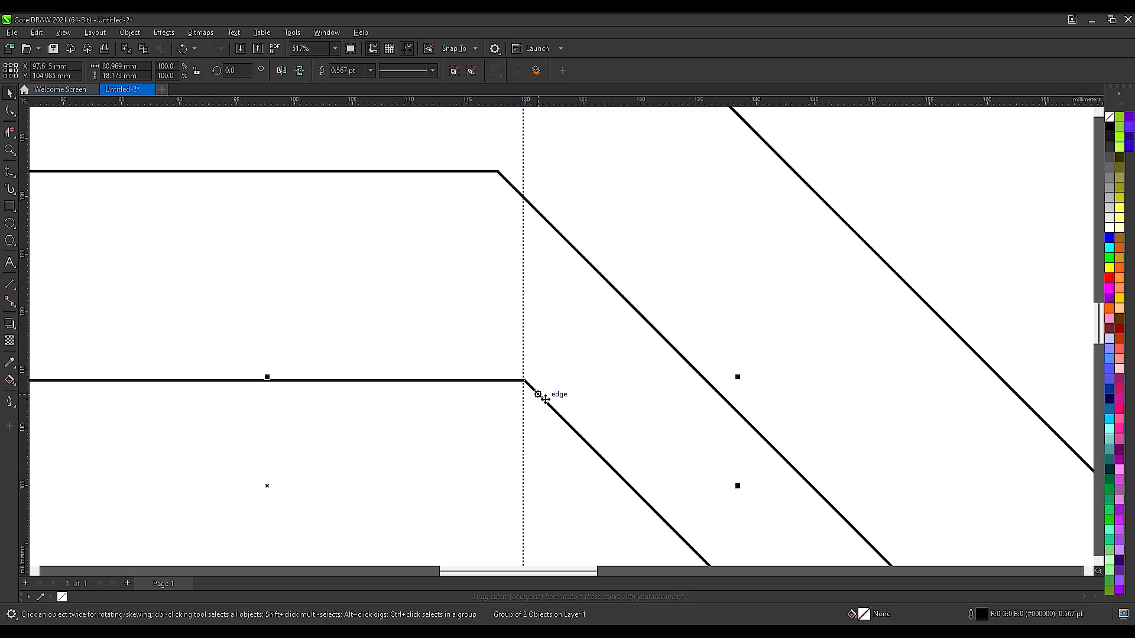
# Step: Nudge the mirrored group up to a Y position of about 106.1 mm and deselect it
pyautogui.scroll(-2, 540, 355)
pyautogui.scroll(-3, 545, 341)
pyautogui.press('Up')
pyautogui.press('Up')
pyautogui.press('Up')
pyautogui.press('Up')
pyautogui.press('Up')
pyautogui.press('Up')
pyautogui.press('Up')
pyautogui.press('Up')
pyautogui.press('Up')
pyautogui.press('Up')
pyautogui.press('Up')
pyautogui.press('Up')
pyautogui.press('Up')
pyautogui.press('Up')
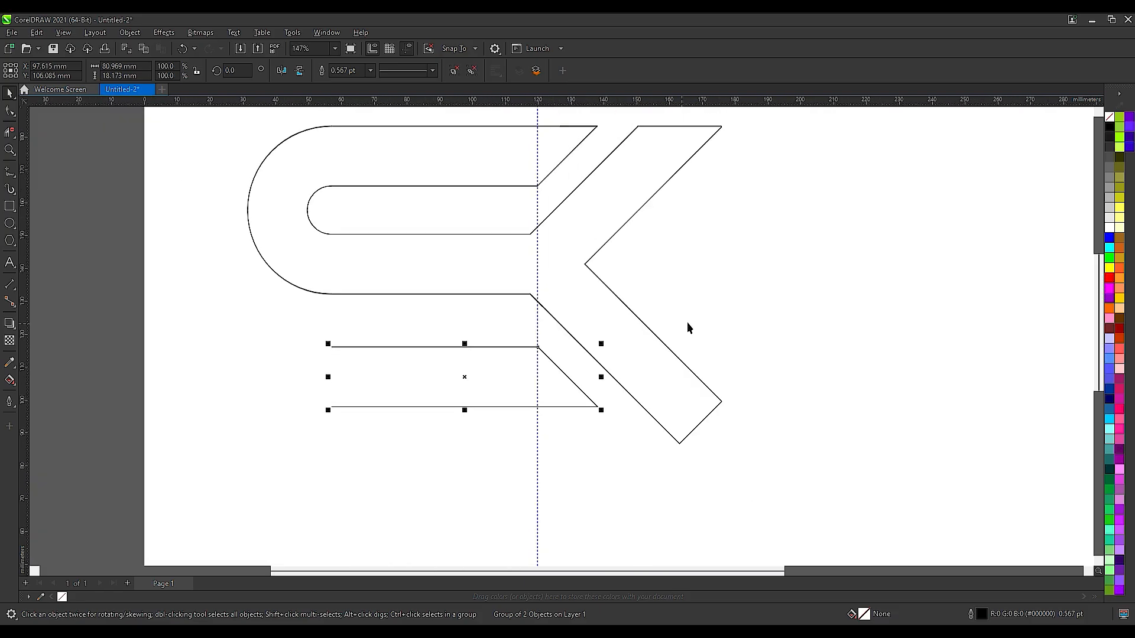
pyautogui.click(698, 332)
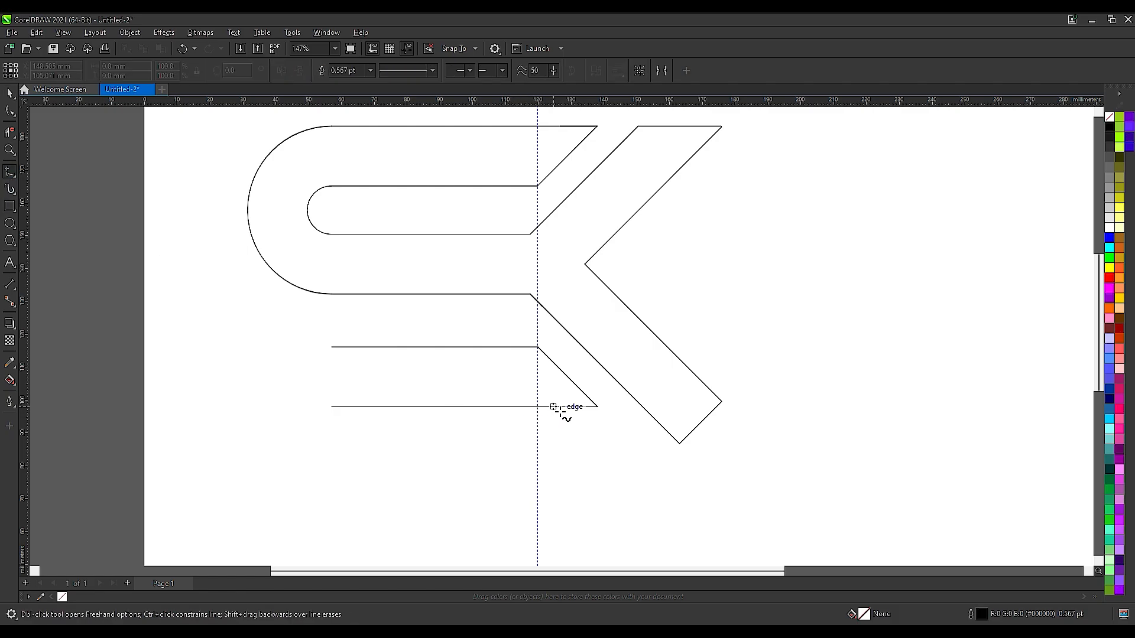
# Step: Draw a horizontal line about 64.3 mm long along the mirrored bar's lower edge, extending it across the lower diagonal
pyautogui.click(558, 406)
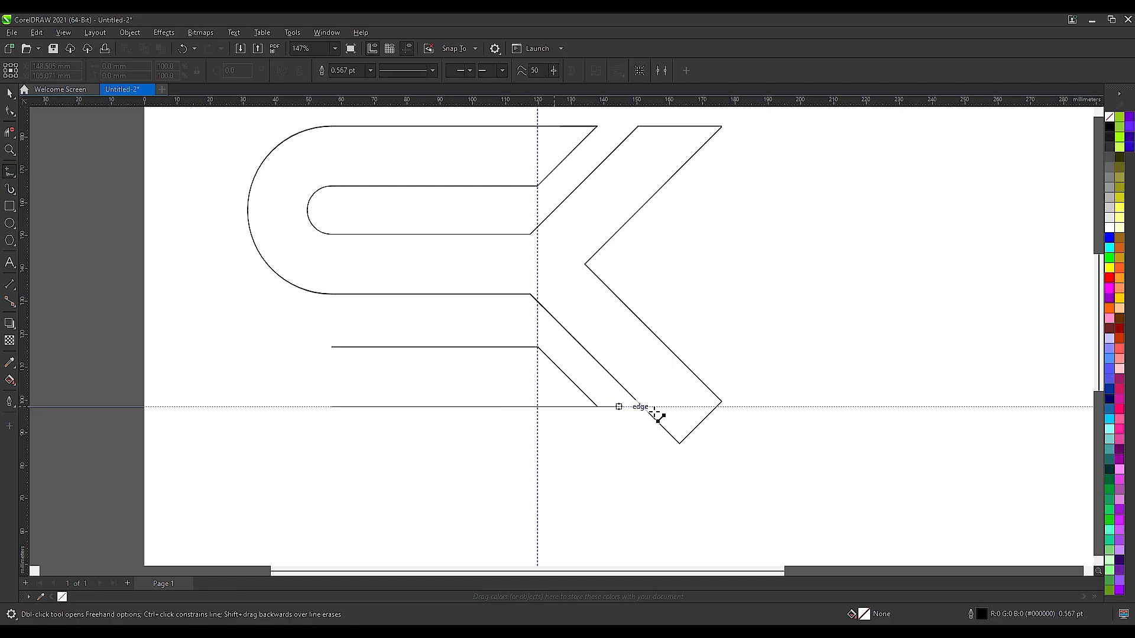
pyautogui.click(768, 407)
pyautogui.click(9, 93)
pyautogui.click(562, 443)
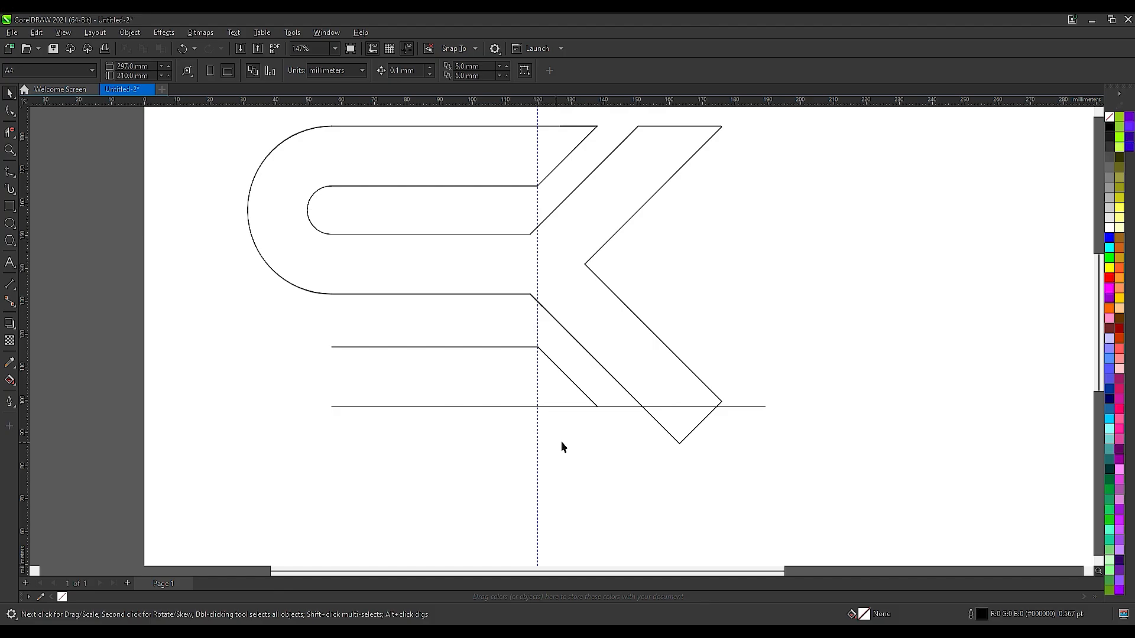
# Step: Select the mirrored group with the new horizontal line and nudge both up to a Y position of about 110.4 mm
pyautogui.doubleClick(616, 407)
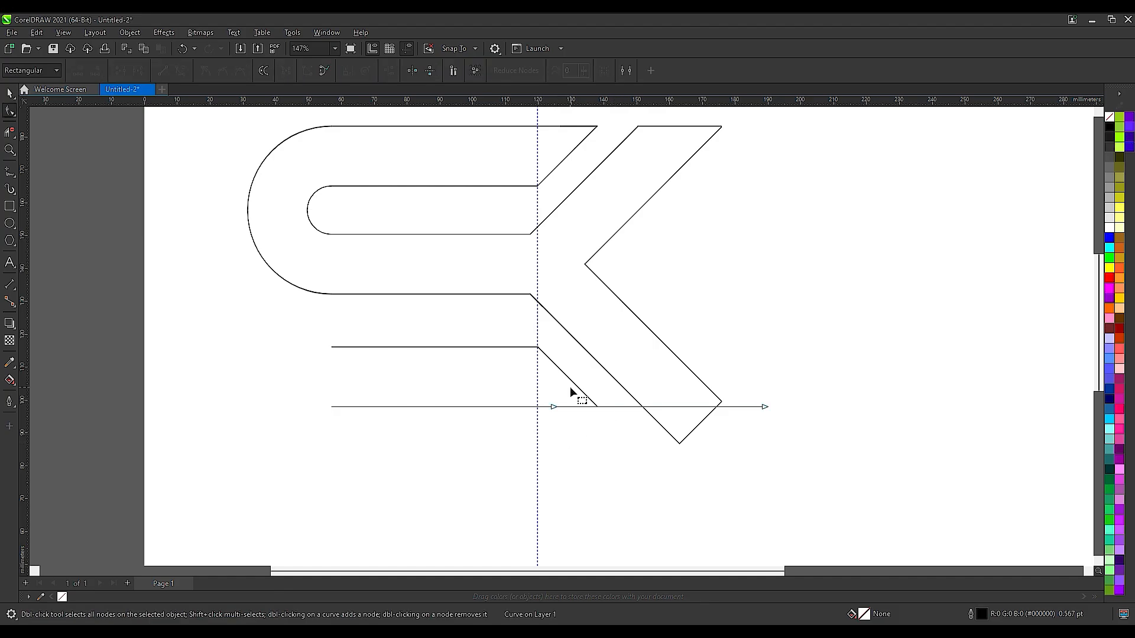
pyautogui.click(7, 93)
pyautogui.keyDown('shift'); pyautogui.click(551, 362); pyautogui.keyUp('shift')
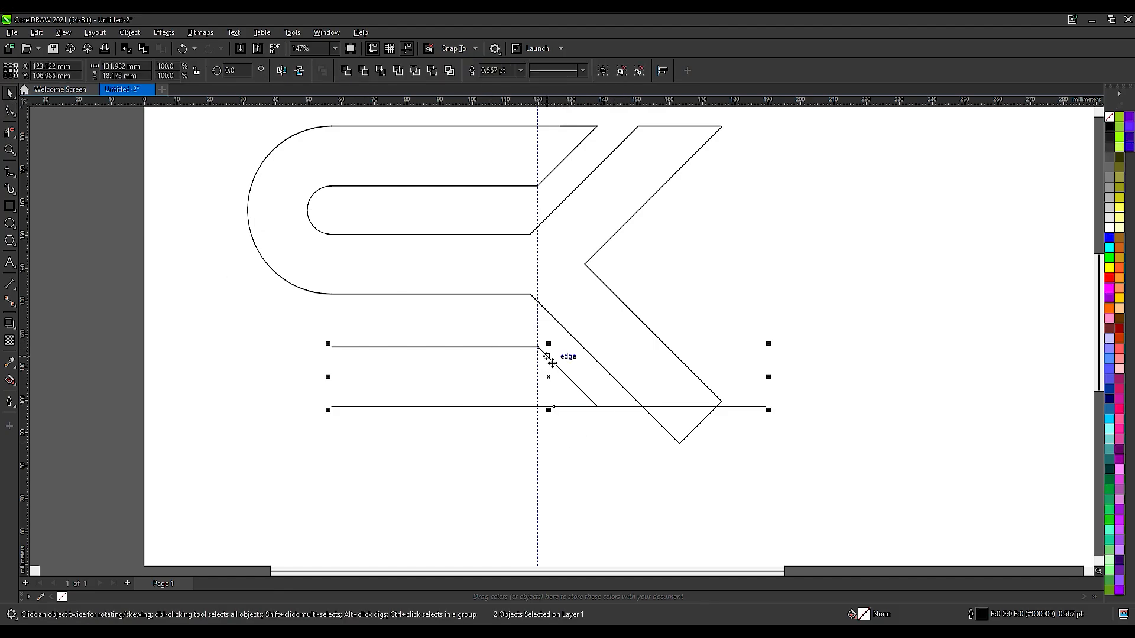
pyautogui.press('Up')
pyautogui.press('Up')
pyautogui.press('Up')
pyautogui.press('Up')
pyautogui.press('Up')
pyautogui.press('Up')
pyautogui.press('Up')
pyautogui.press('Up')
pyautogui.press('Up')
pyautogui.press('Up')
pyautogui.press('Up')
pyautogui.press('Up')
pyautogui.press('Up')
pyautogui.press('Up')
pyautogui.press('Up')
pyautogui.press('Up')
pyautogui.press('Up')
pyautogui.press('Up')
pyautogui.press('Up')
pyautogui.press('Up')
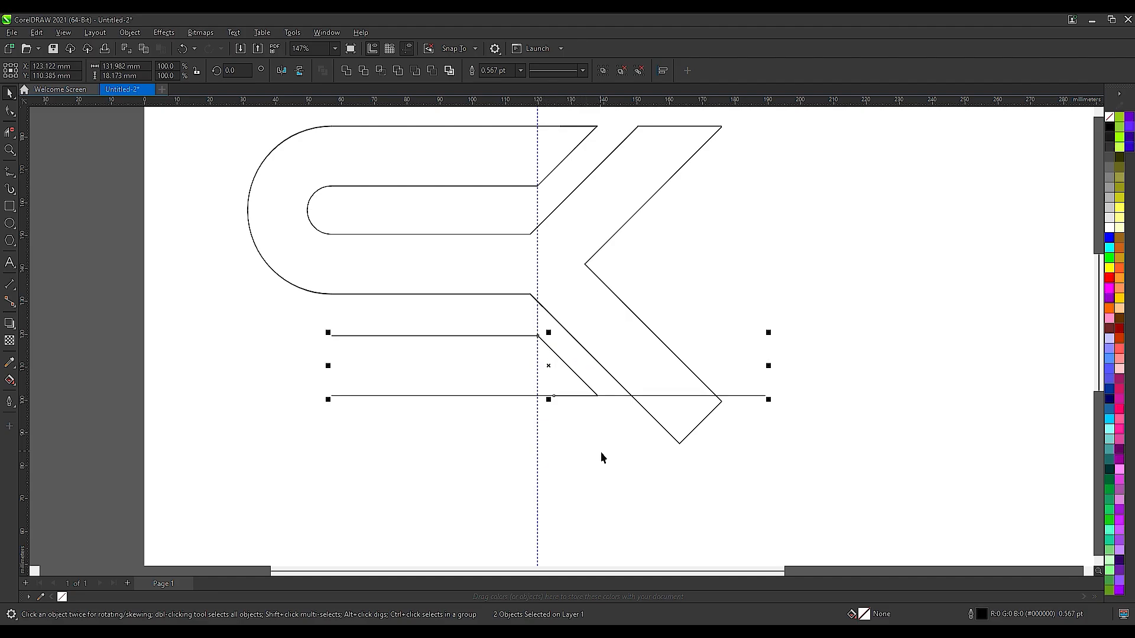
pyautogui.click(469, 431)
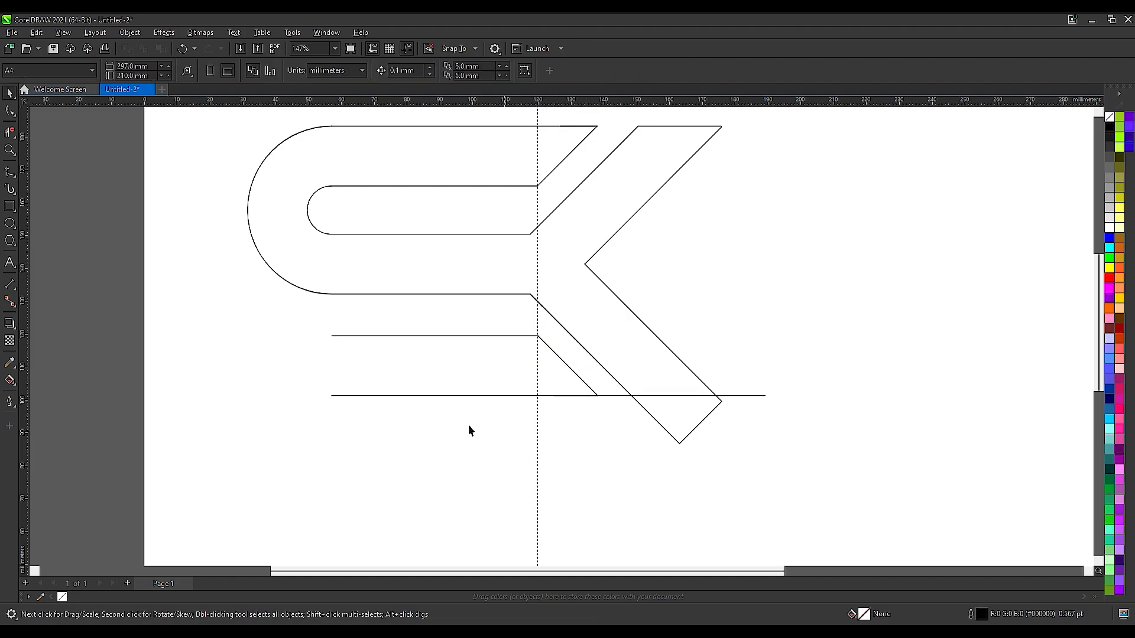
# Step: Draw a vertical spacer line about 14.7 mm long across the inner slot and place a copy below the middle bar's lower edge
pyautogui.click(19, 172)
pyautogui.click(404, 186)
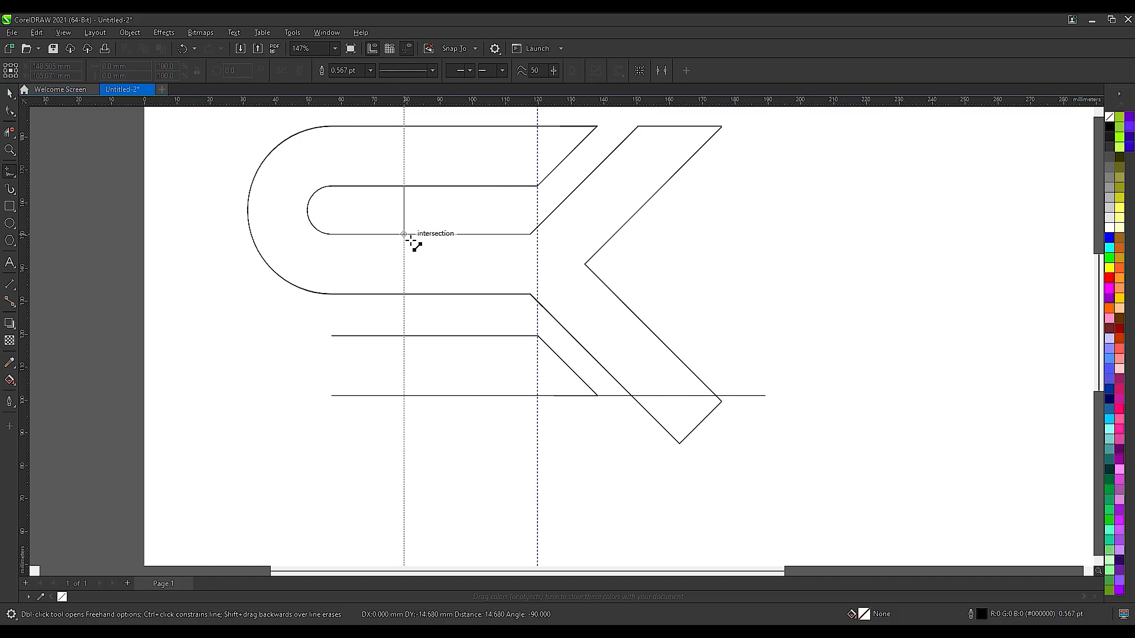
pyautogui.click(404, 235)
pyautogui.click(9, 93)
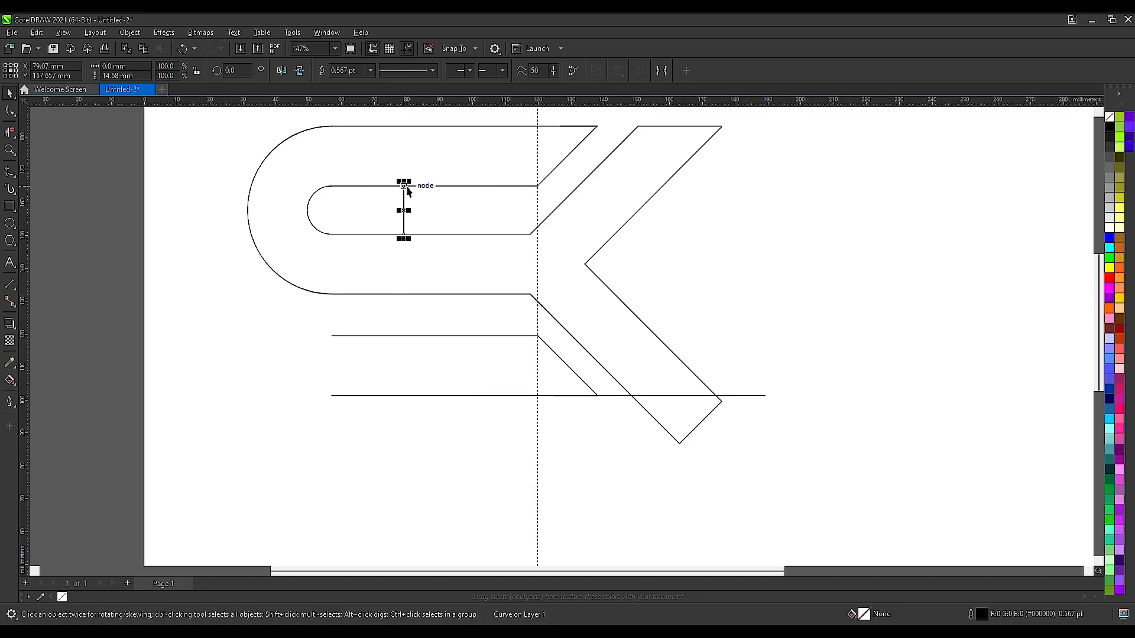
pyautogui.moveTo(403, 190); pyautogui.dragTo(404, 299)
pyautogui.click(428, 388)
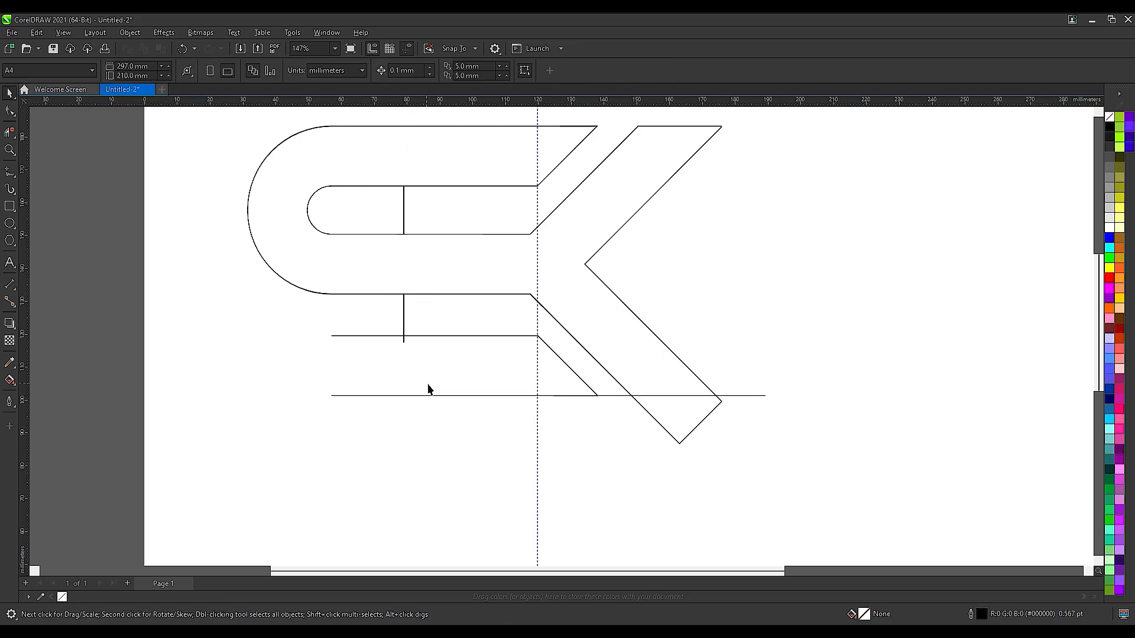
# Step: Move the mirrored group and horizontal line together so the bar's upper edge meets the lower end of the copied spacer
pyautogui.click(604, 398)
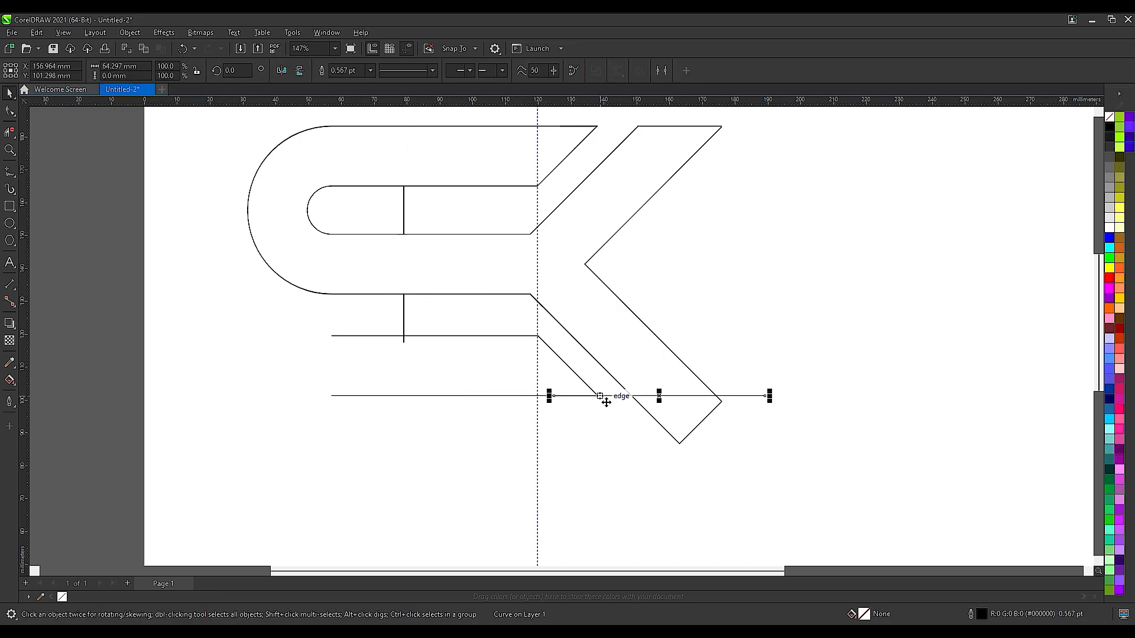
pyautogui.keyDown('shift'); pyautogui.click(509, 398); pyautogui.keyUp('shift')
pyautogui.keyDown('shift'); pyautogui.click(509, 398); pyautogui.keyUp('shift')
pyautogui.keyDown('shift'); pyautogui.click(509, 397); pyautogui.keyUp('shift')
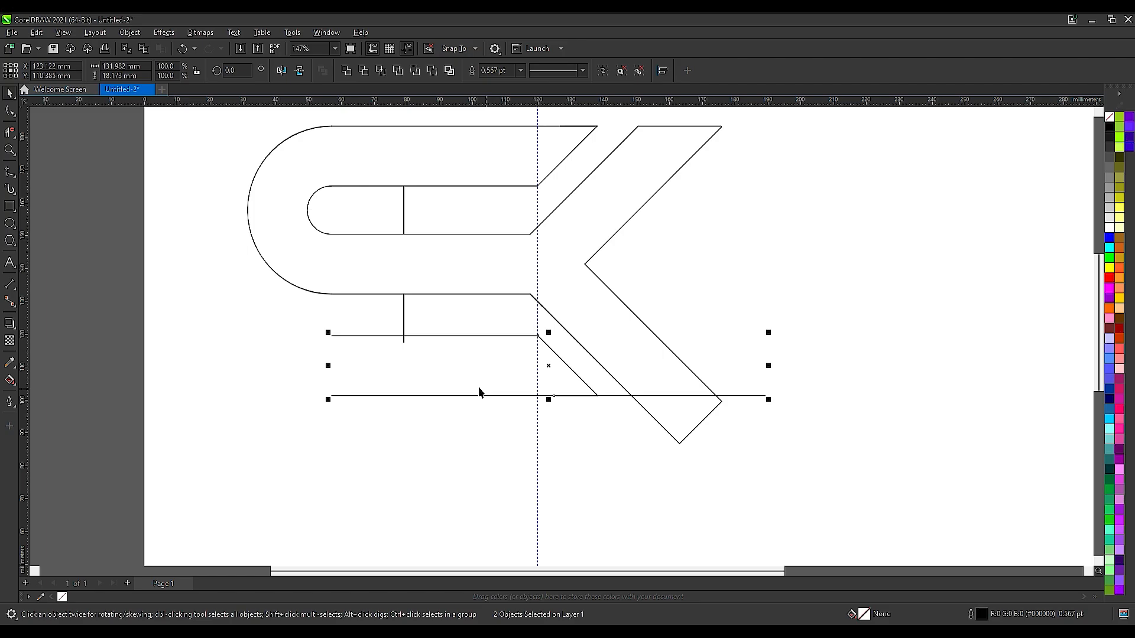
pyautogui.scroll(3, 404, 342)
pyautogui.moveTo(405, 330); pyautogui.dragTo(407, 337)
pyautogui.scroll(-3, 406, 338)
pyautogui.click(571, 432)
# Step: Delete the diagonal's tip below the horizontal line and the line's surplus segments between the bars and beyond the diagonal
pyautogui.click(9, 131)
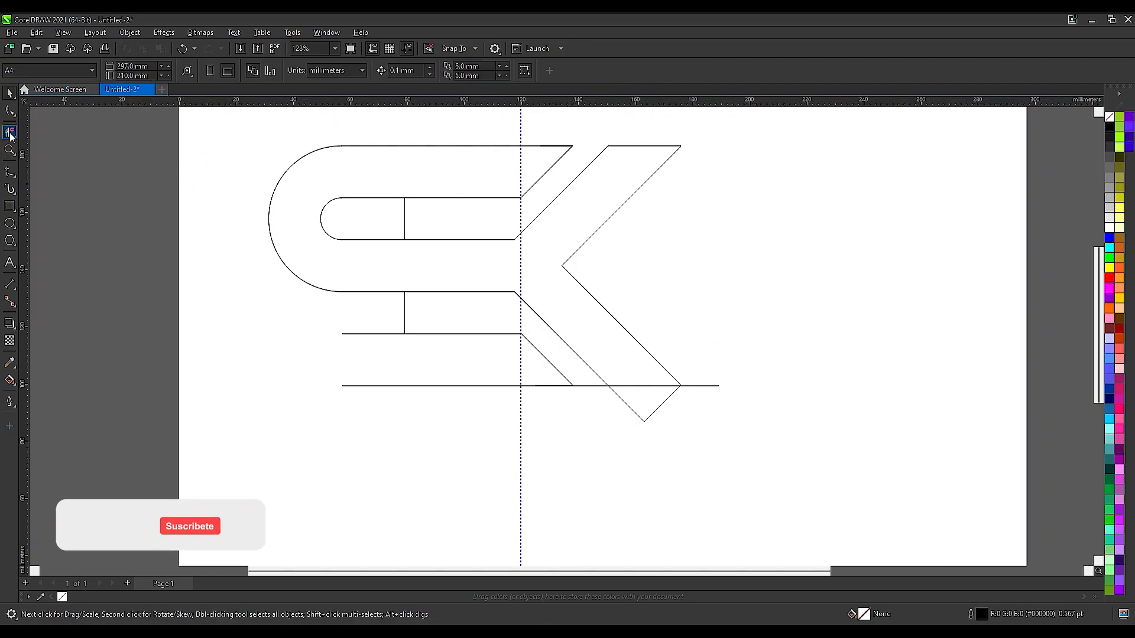
pyautogui.scroll(2, 615, 419)
pyautogui.click(571, 373)
pyautogui.moveTo(627, 377); pyautogui.dragTo(710, 429)
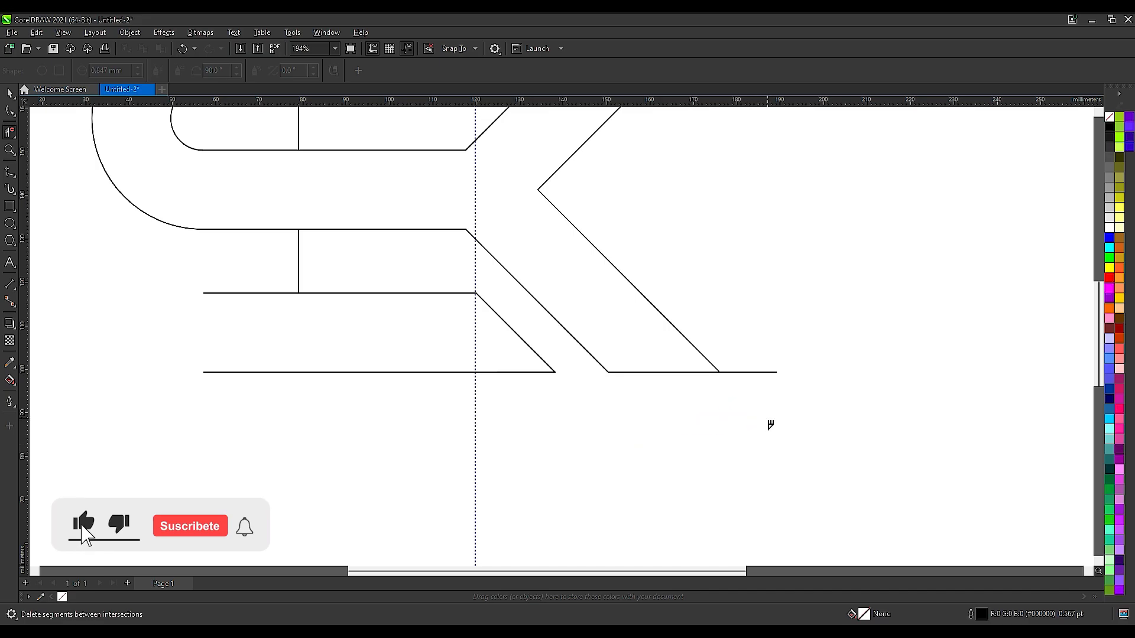
pyautogui.click(749, 373)
pyautogui.scroll(-1, 654, 414)
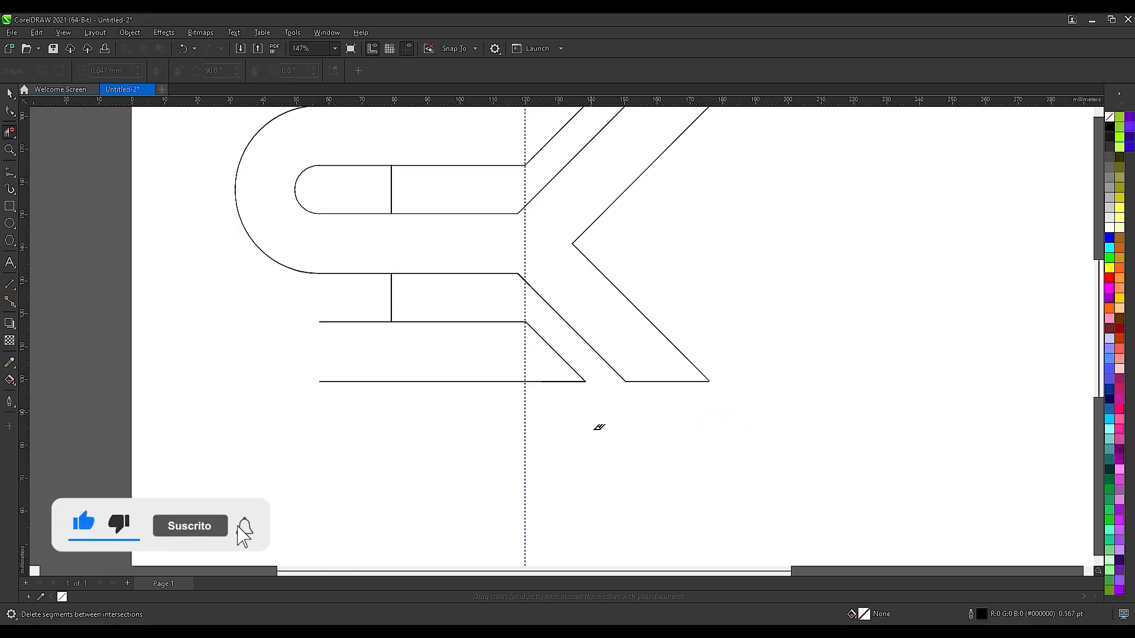
# Step: Copy the large outer arc onto the open ends of the lowest bar's upper and lower edges
pyautogui.click(10, 94)
pyautogui.click(242, 224)
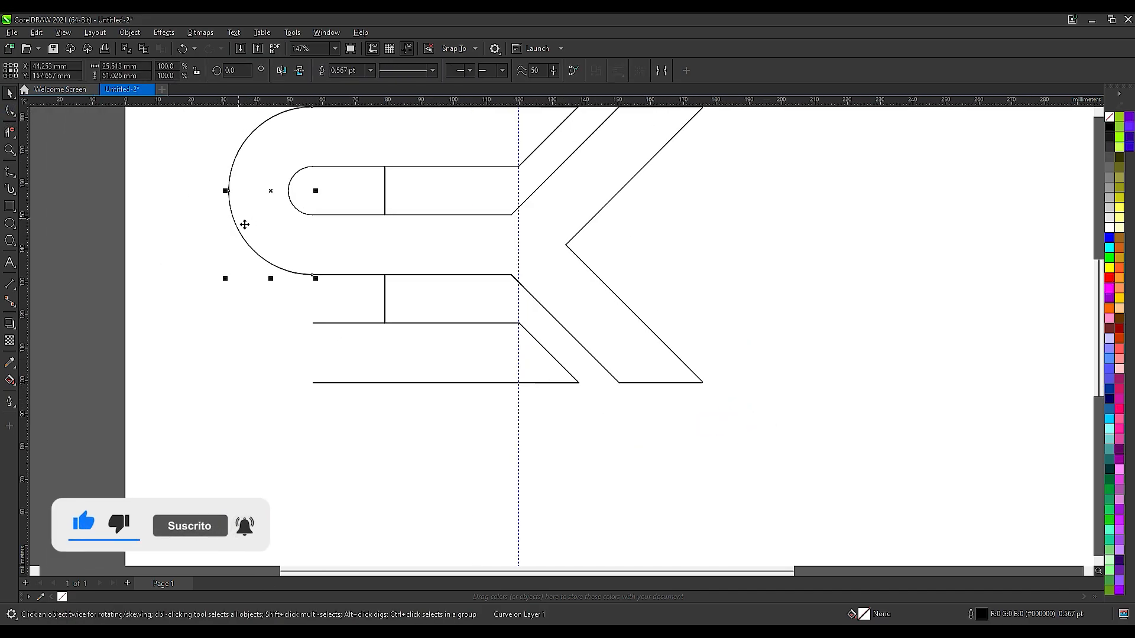
pyautogui.moveTo(315, 282)
pyautogui.mouseDown()
pyautogui.moveTo(315, 384)
pyautogui.moveTo(316, 327)
pyautogui.mouseUp()
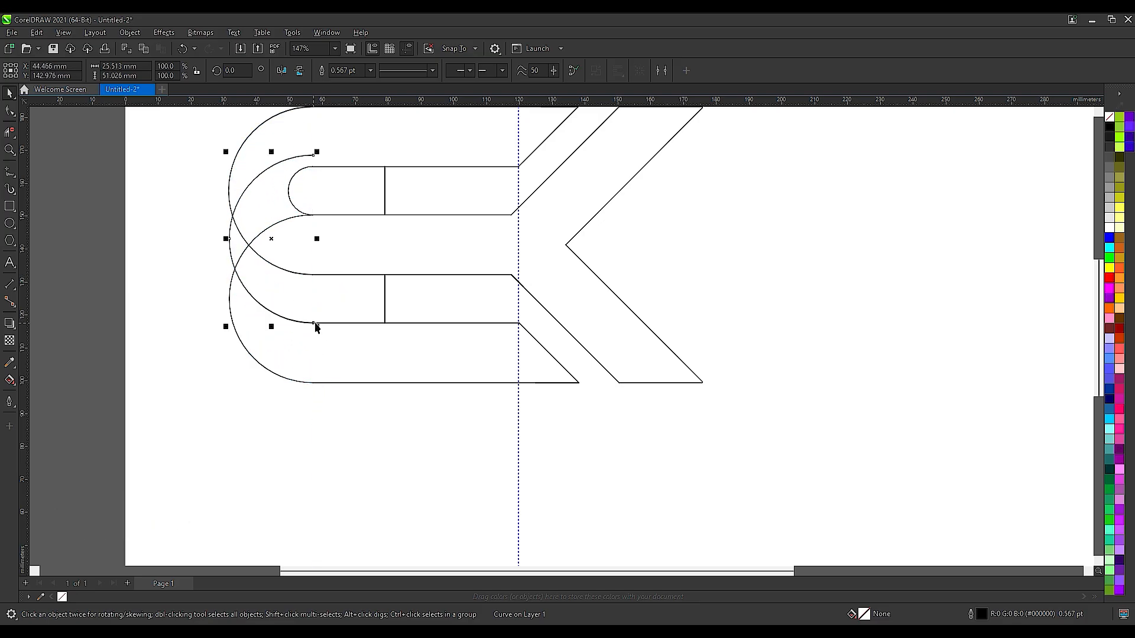
# Step: Delete the copied arcs' overlapping segments above their crossing point, and remove both vertical spacer lines
pyautogui.click(8, 133)
pyautogui.scroll(3, 196, 270)
pyautogui.moveTo(235, 252); pyautogui.dragTo(267, 266)
pyautogui.scroll(-2, 275, 259)
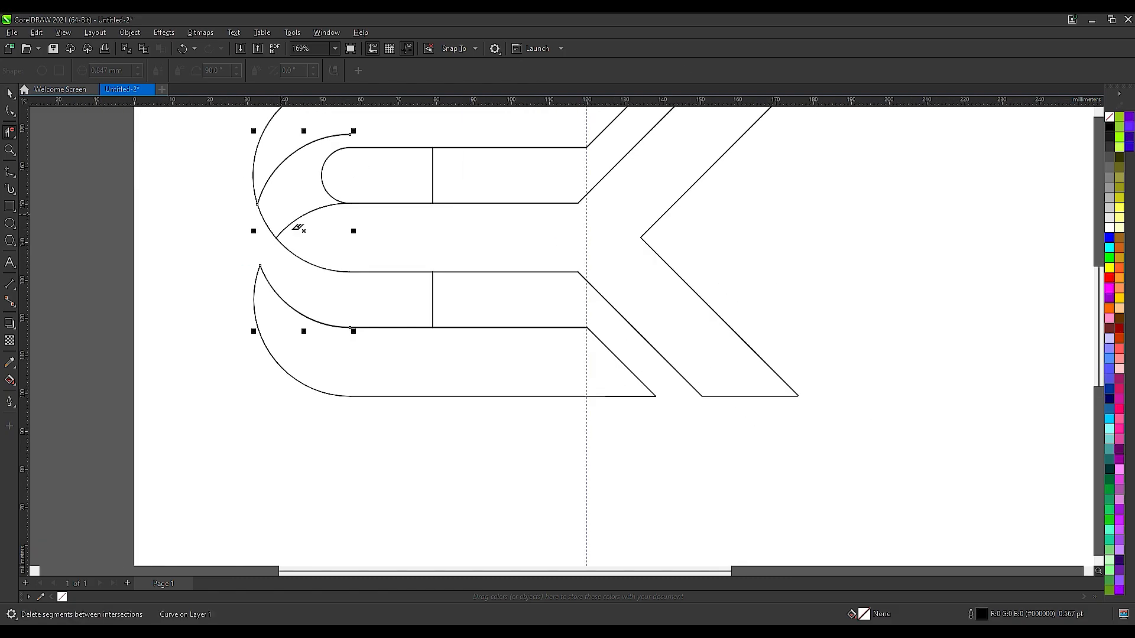
pyautogui.click(297, 227)
pyautogui.click(291, 152)
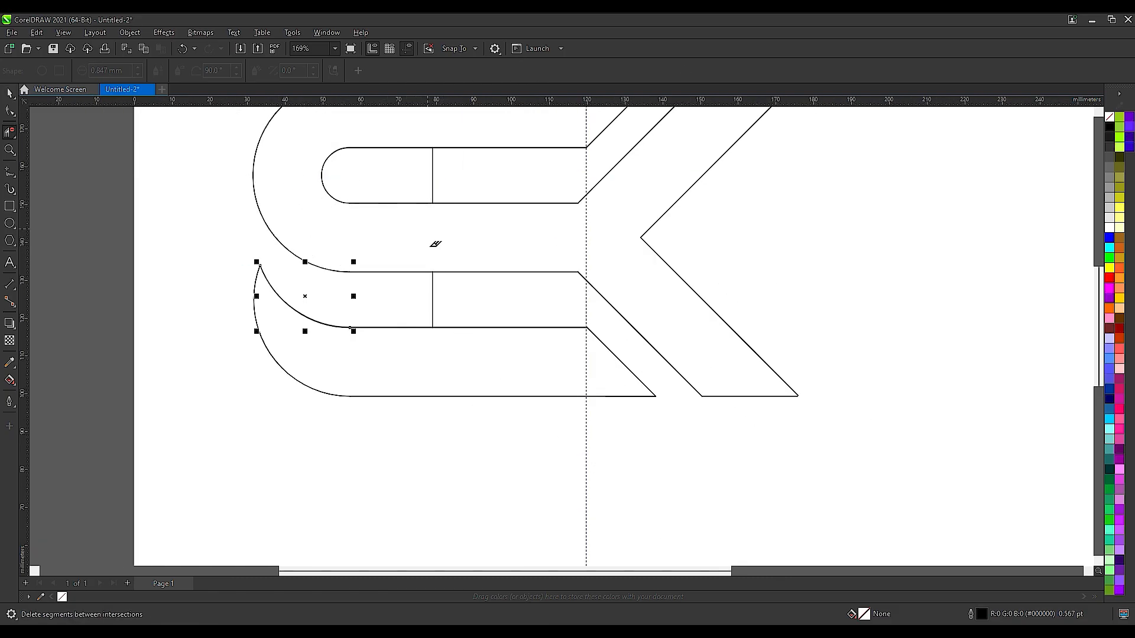
pyautogui.click(434, 310)
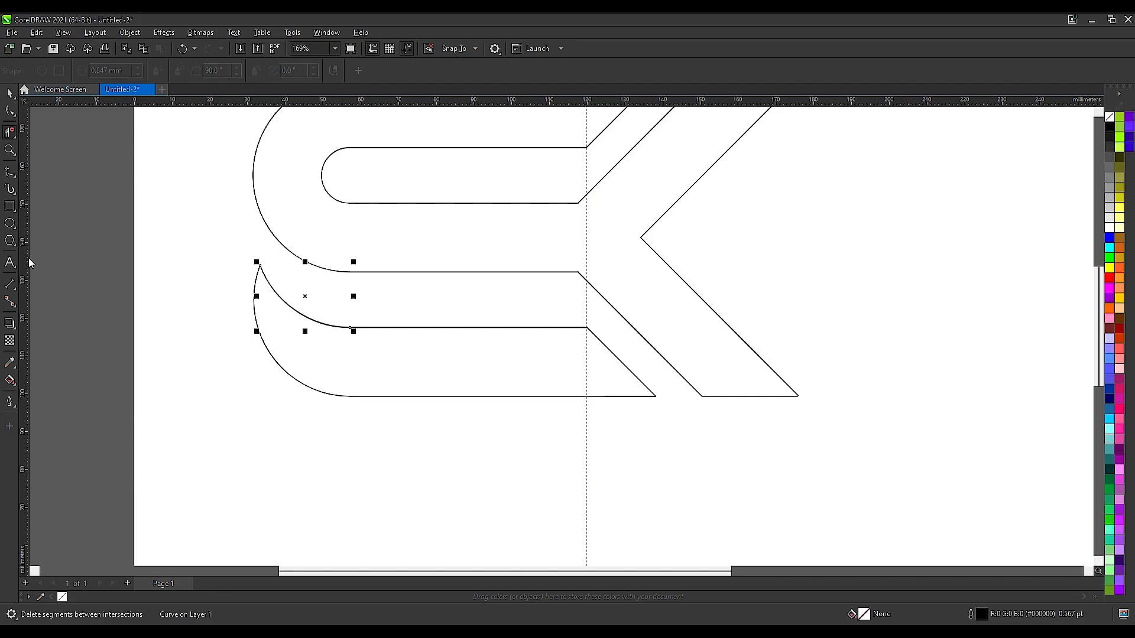
# Step: Fill both closed logo shapes with pink (#FF006F) using Smart Fill and delete the vertical guideline
pyautogui.click(8, 381)
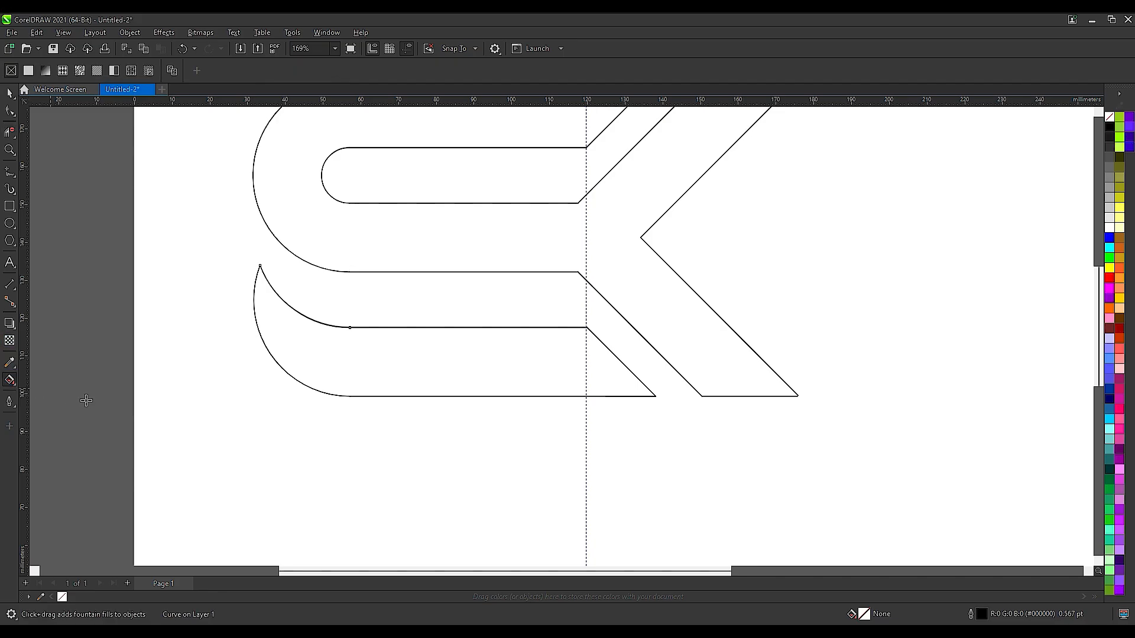
pyautogui.click(319, 372)
pyautogui.click(435, 258)
pyautogui.scroll(-2, 421, 263)
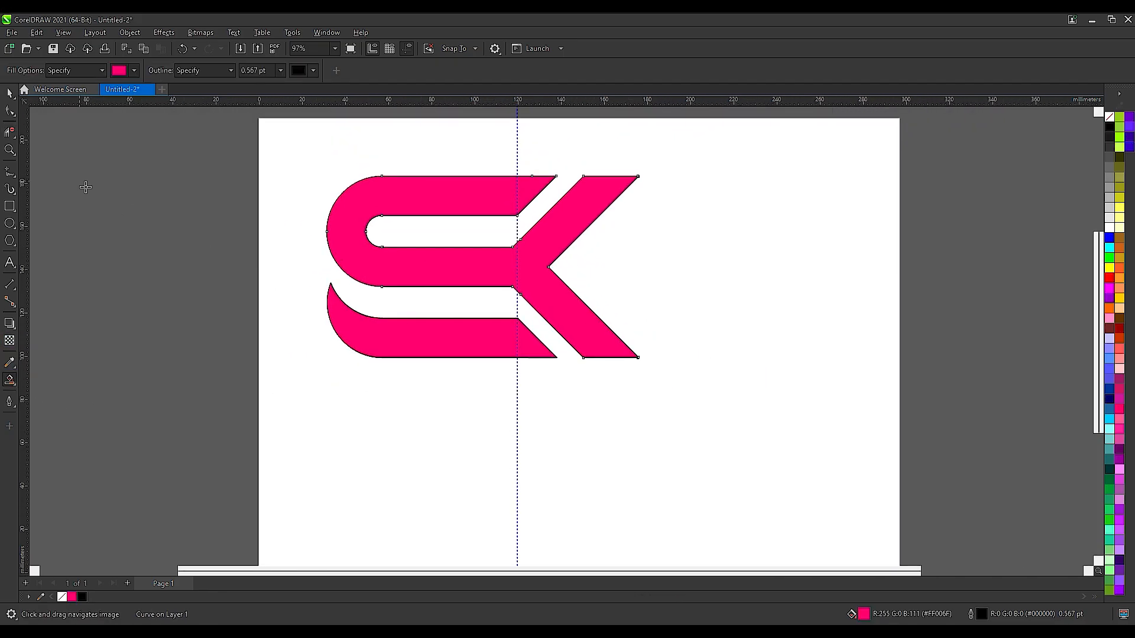
pyautogui.click(9, 93)
pyautogui.click(519, 144)
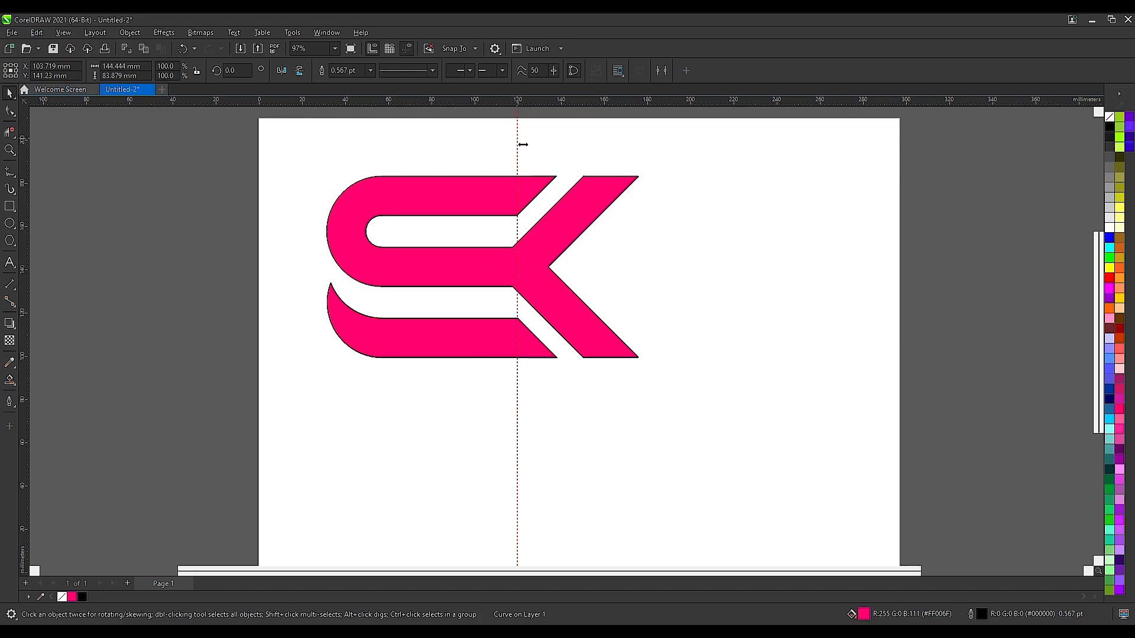
# Step: Narrow the whole logo to about 132.9 mm wide and move it toward the page's upper-left corner
pyautogui.moveTo(252, 139); pyautogui.dragTo(667, 448)
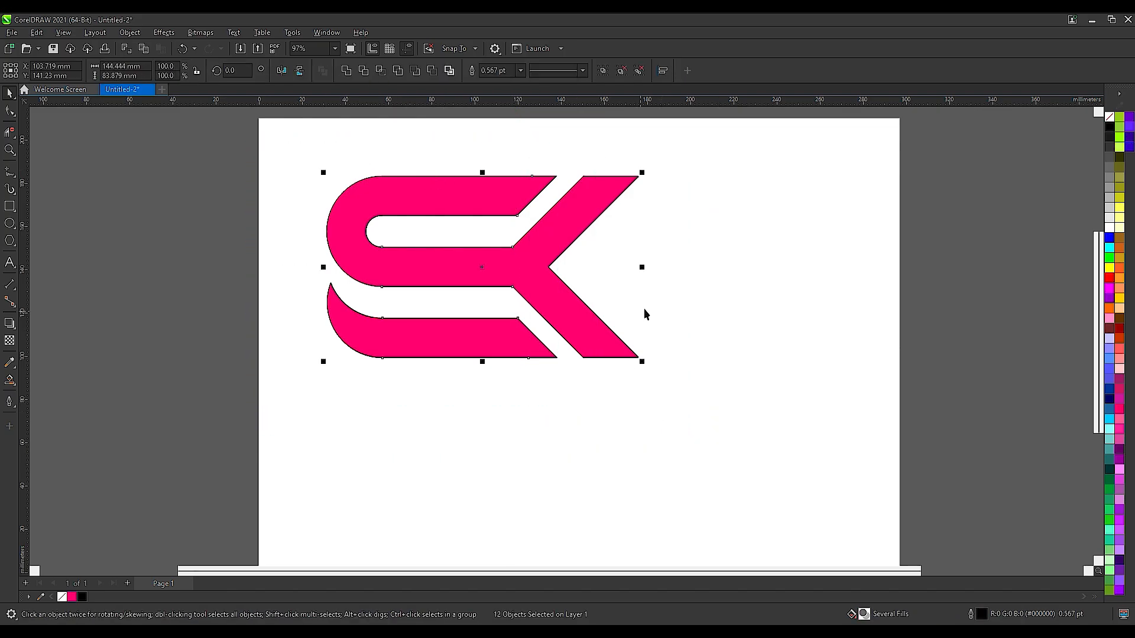
pyautogui.moveTo(645, 271); pyautogui.dragTo(619, 271)
pyautogui.scroll(-1, 449, 260)
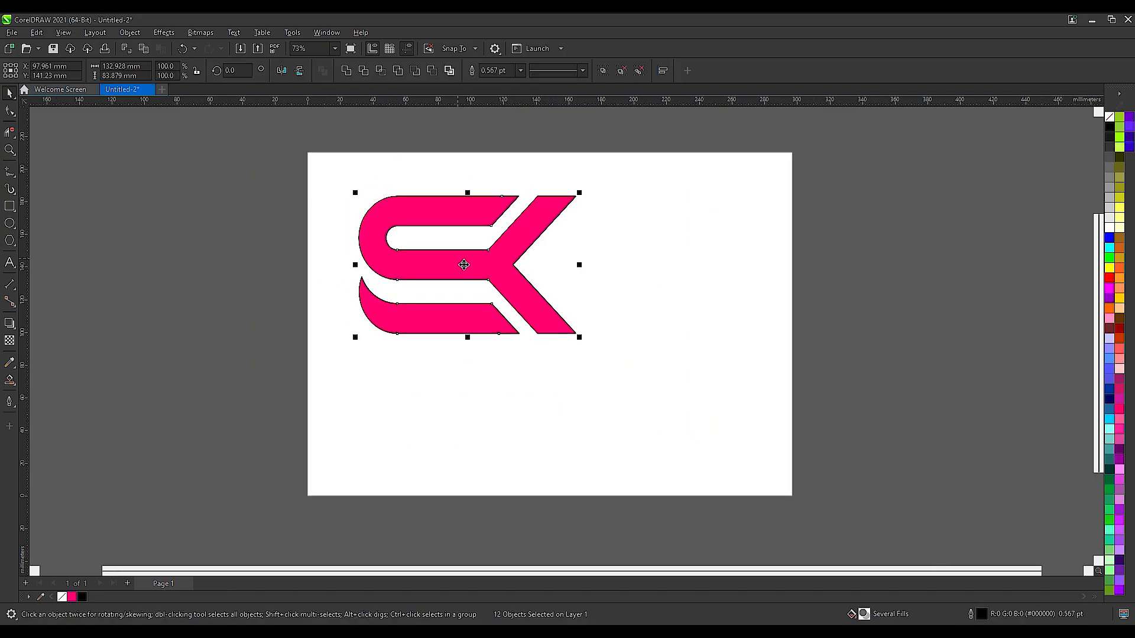
pyautogui.moveTo(443, 261); pyautogui.dragTo(411, 241)
# Step: Fill the logo's lower bar with red (#FF0000) and place a copy of the whole logo to its right
pyautogui.click(446, 296)
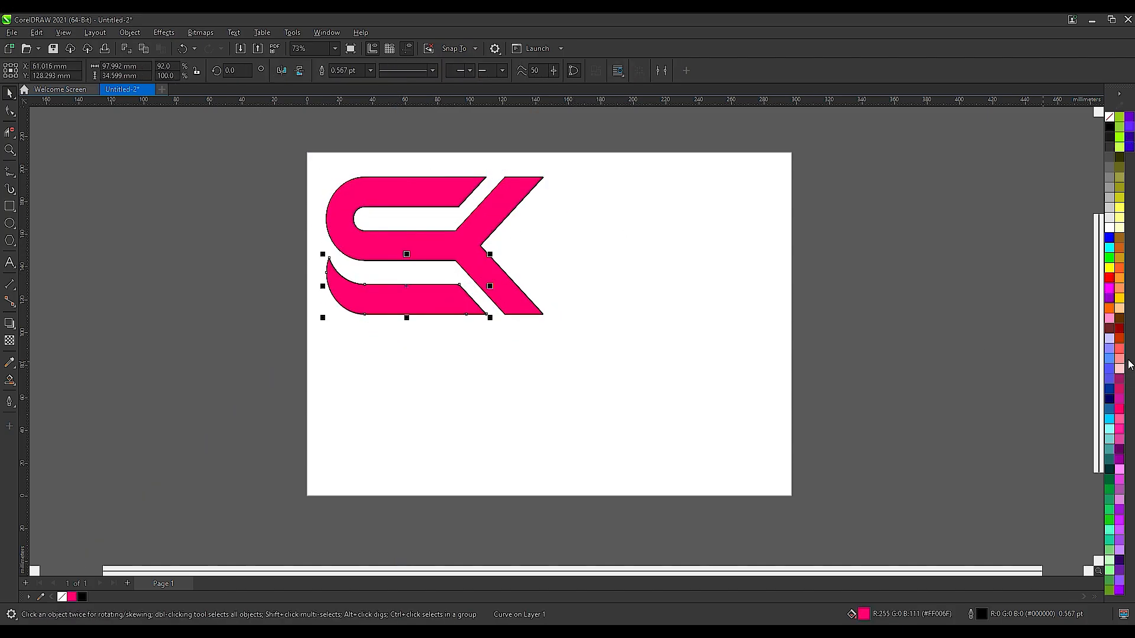
pyautogui.click(1110, 278)
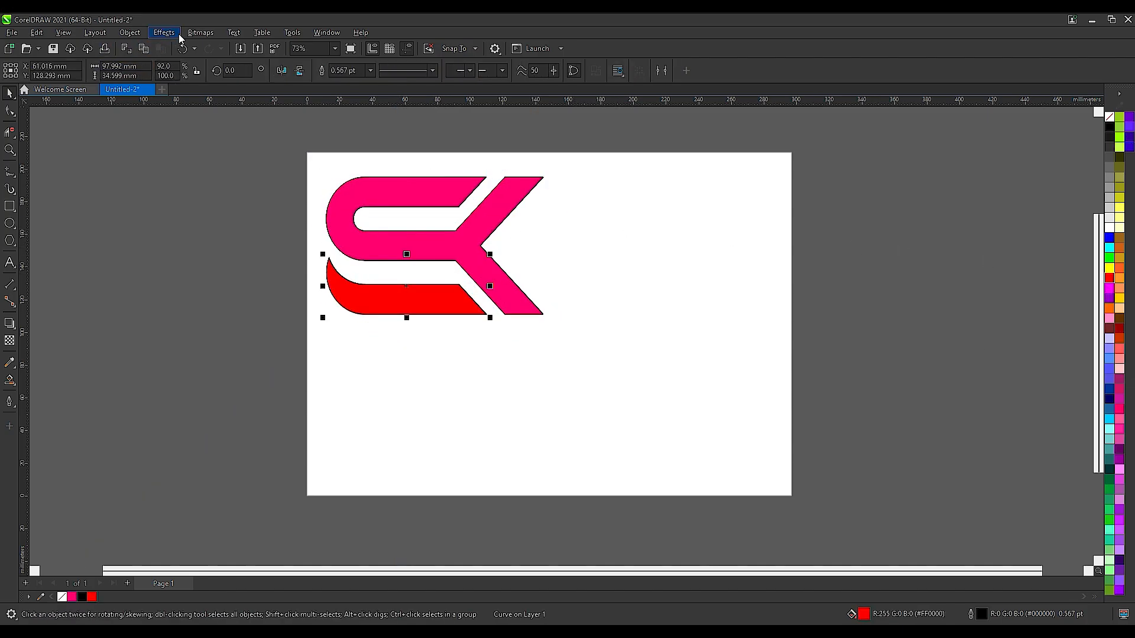
pyautogui.moveTo(233, 185); pyautogui.dragTo(548, 428)
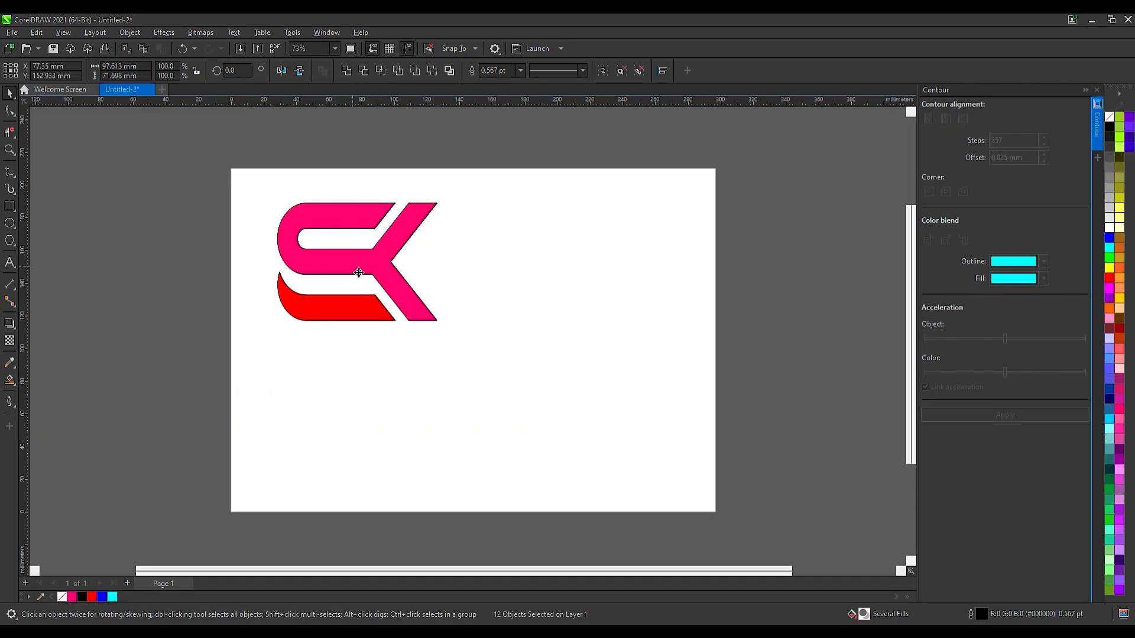
pyautogui.moveTo(384, 280); pyautogui.dragTo(597, 282)
# Step: Try a yellow fill on the whole left-hand logo and undo it
pyautogui.moveTo(467, 359); pyautogui.dragTo(268, 193)
pyautogui.click(1108, 270)
pyautogui.click(530, 408)
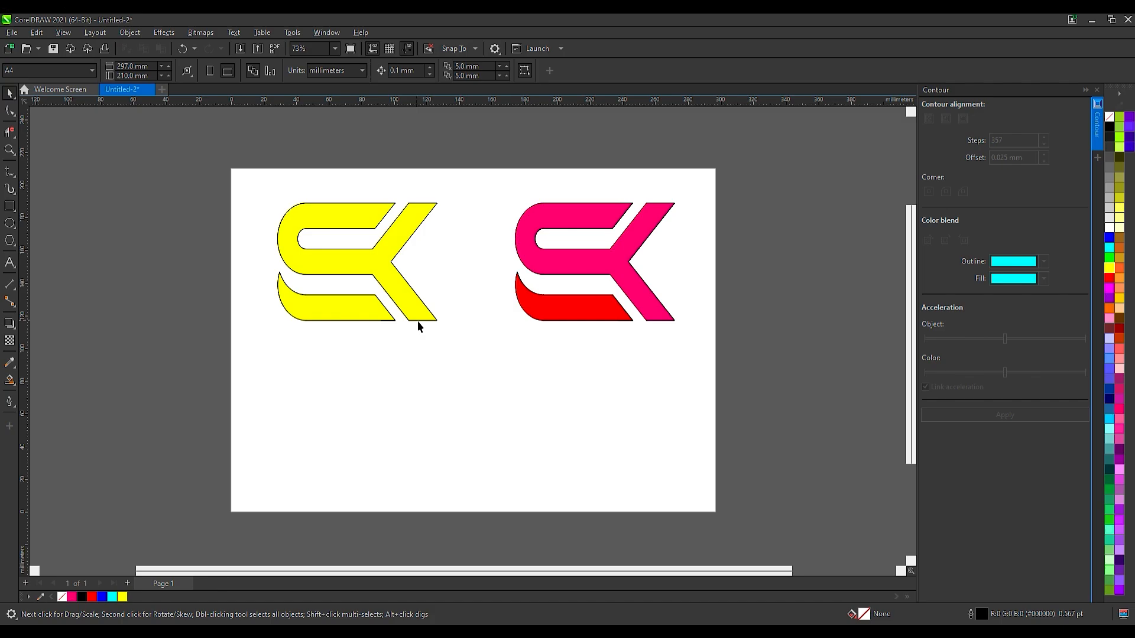
pyautogui.click(417, 322)
pyautogui.hotkey('ctrl', 'z')
# Step: Give the left-hand logo's lower bar a yellow fill, a green contour to the centre with 0.025 mm offset, and no outline
pyautogui.click(374, 317)
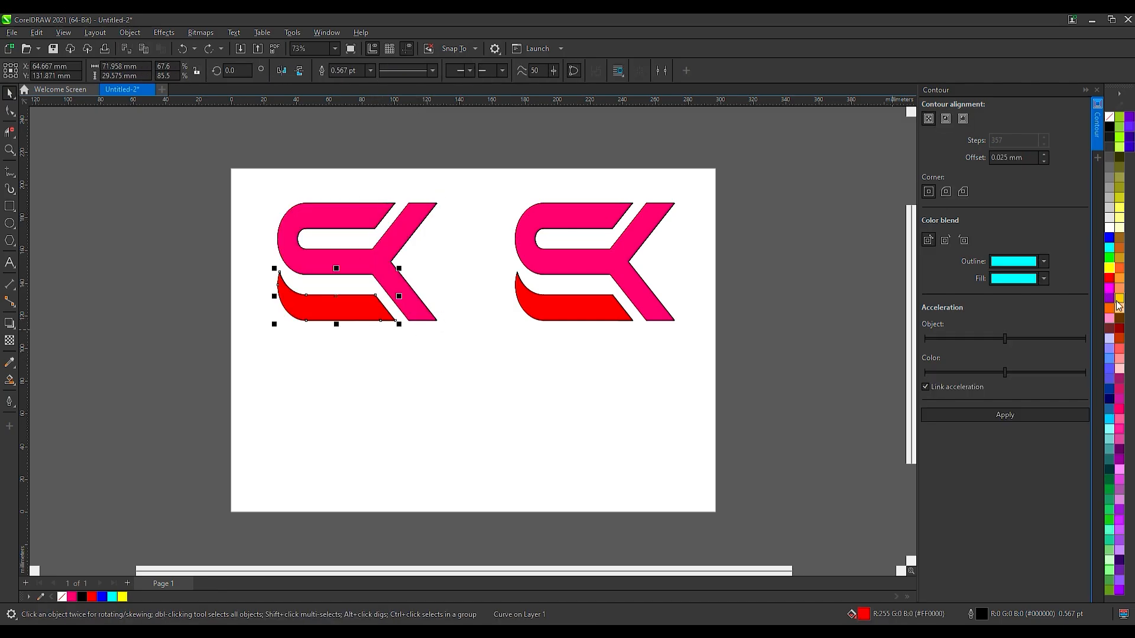
pyautogui.click(1110, 268)
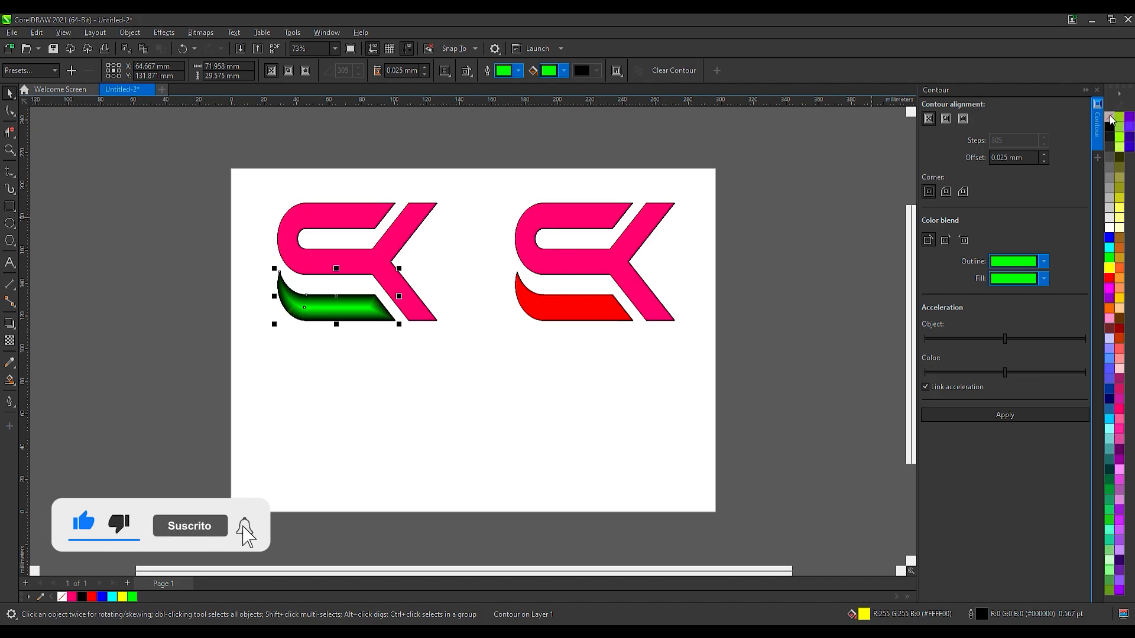
pyautogui.rightClick(1110, 119)
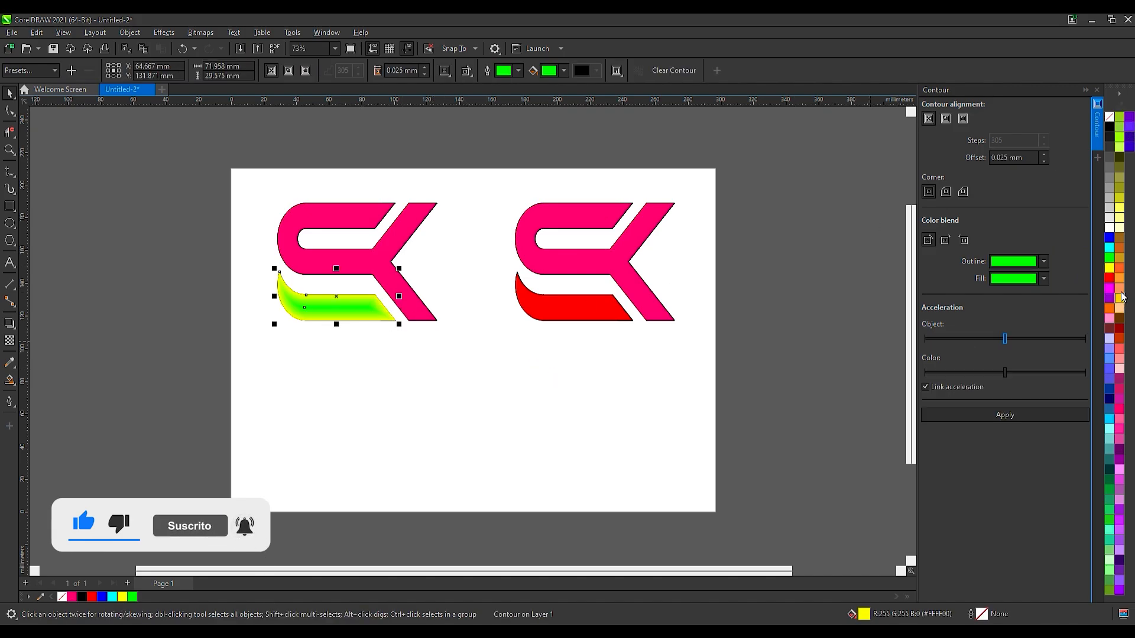
# Step: Try several base colours on the contoured lower bar, settle on blue (#0000FF), and deselect it
pyautogui.click(1110, 278)
pyautogui.click(1108, 268)
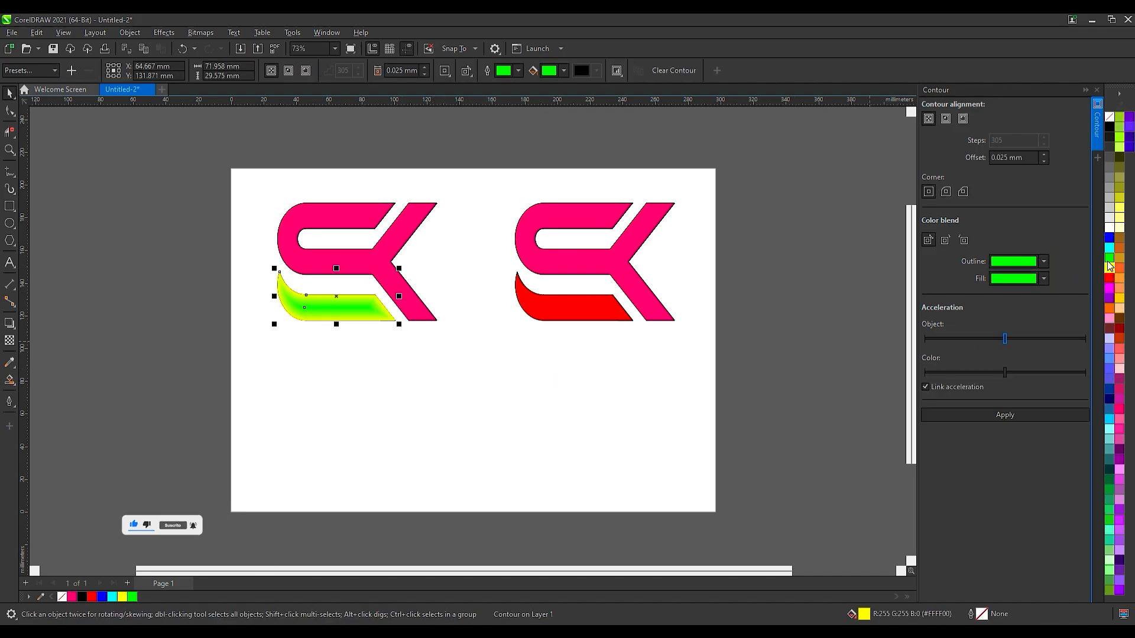
pyautogui.click(1109, 258)
pyautogui.click(1110, 248)
pyautogui.click(1110, 238)
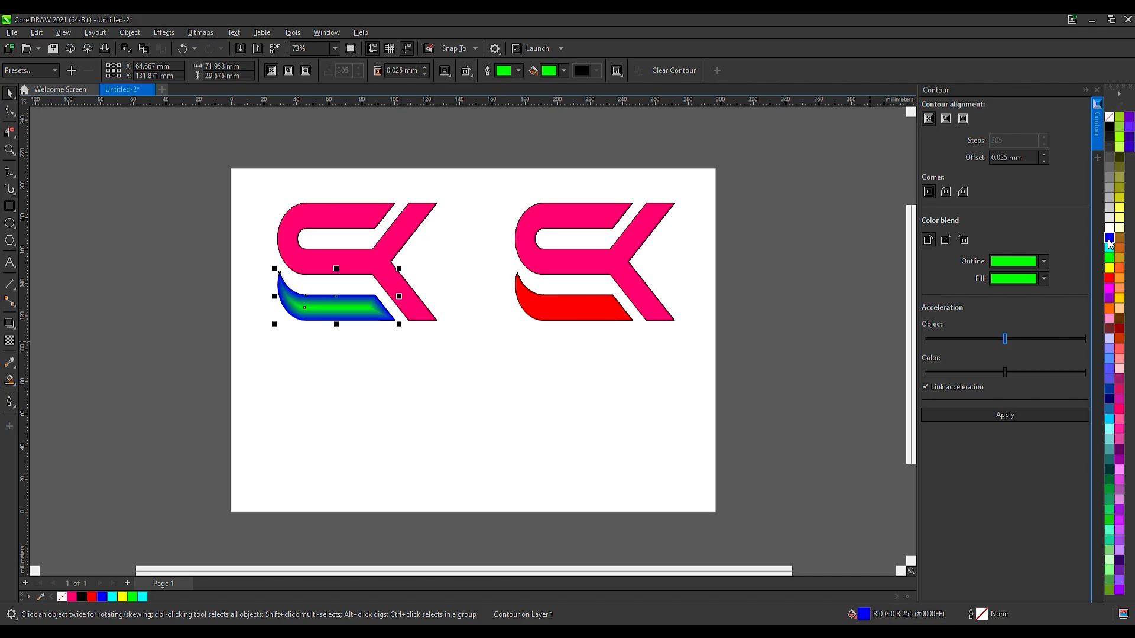
pyautogui.click(488, 331)
# Step: Try magenta on the left-hand logo's upper shape and settle on a purple fill (#9900CC)
pyautogui.click(424, 306)
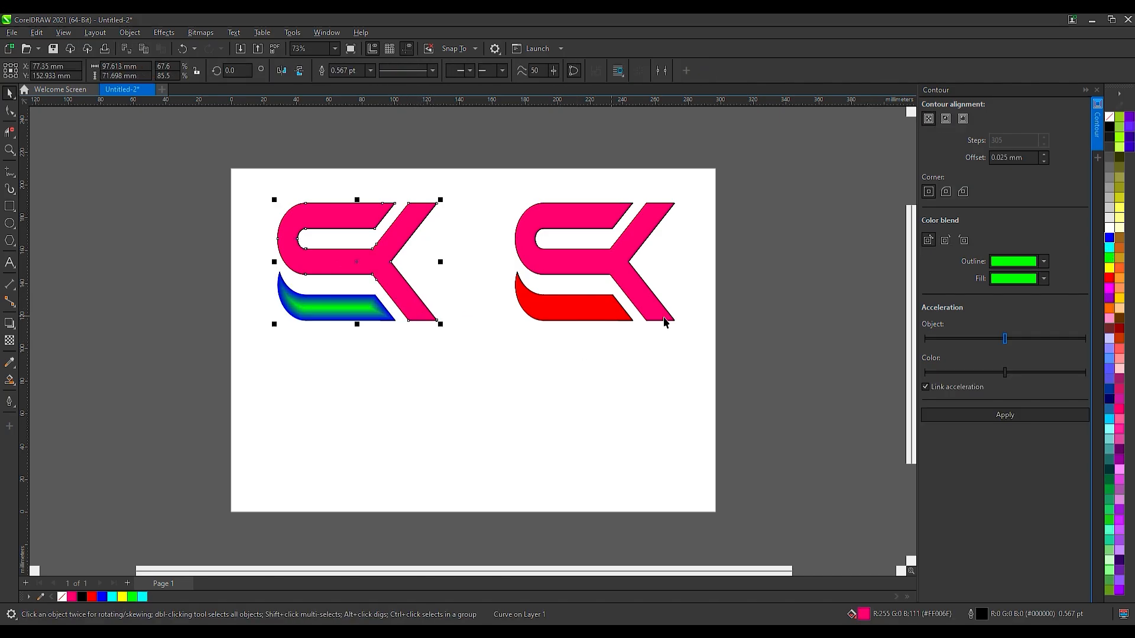
pyautogui.click(1111, 289)
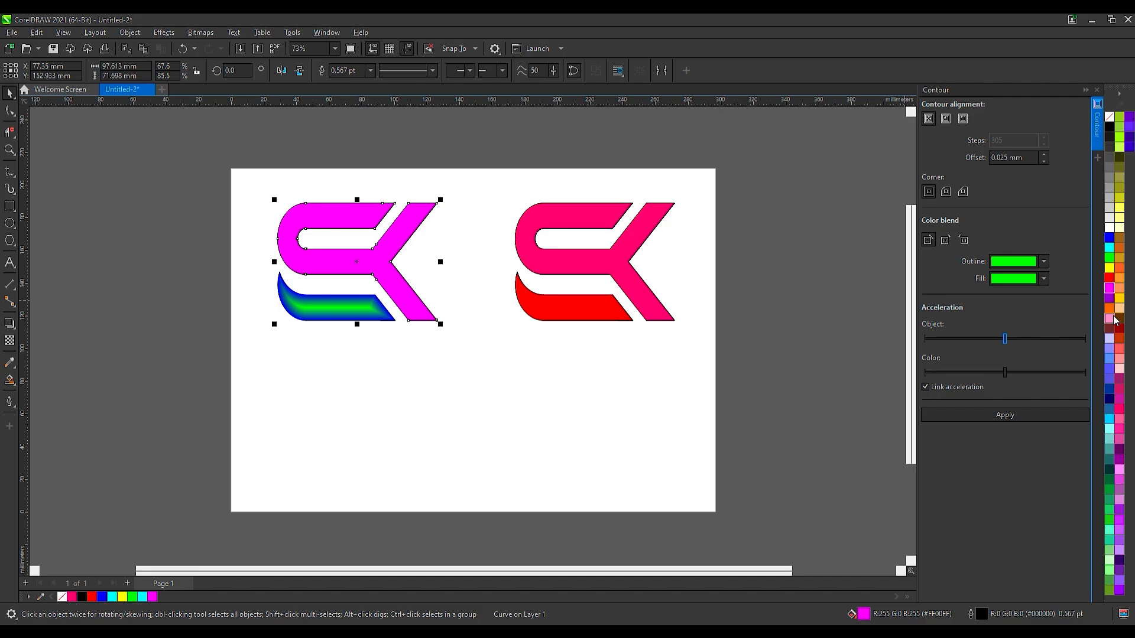
pyautogui.click(1110, 298)
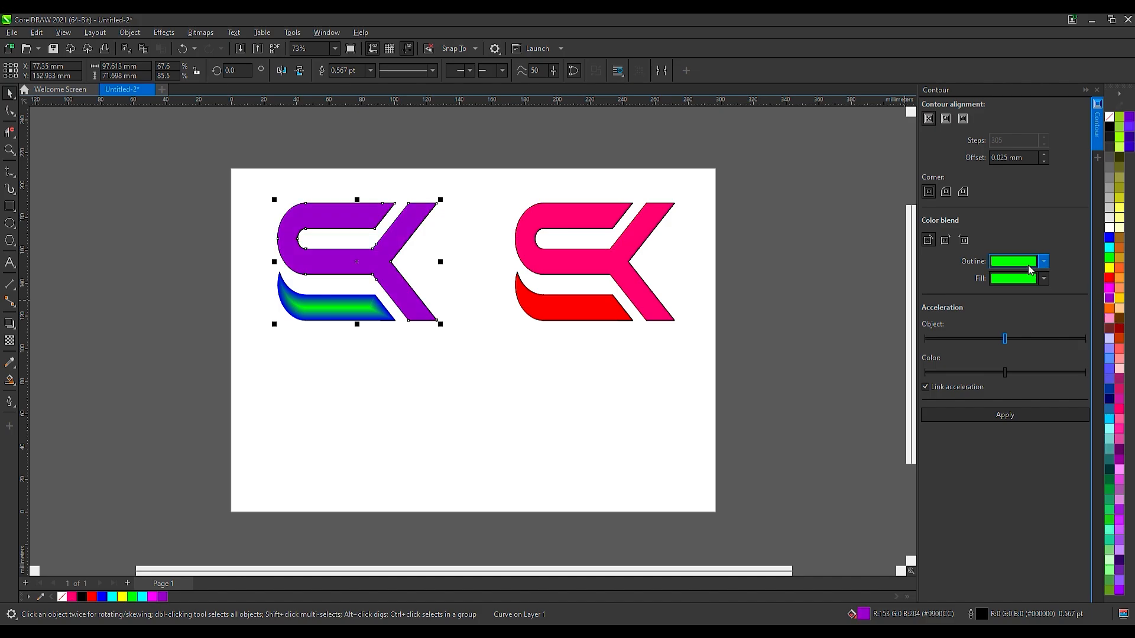
# Step: Give the left-hand logo's upper shape a contour to the centre with cyan outline and fill colours, 0.025 mm offset, and no outline
pyautogui.click(1062, 347)
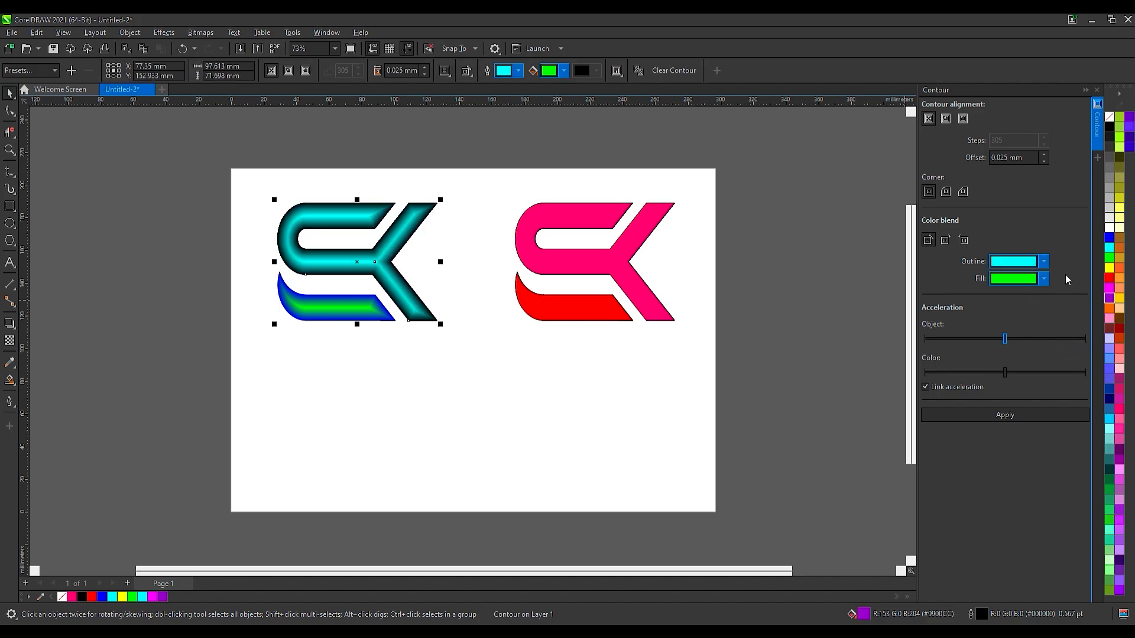
pyautogui.rightClick(1110, 116)
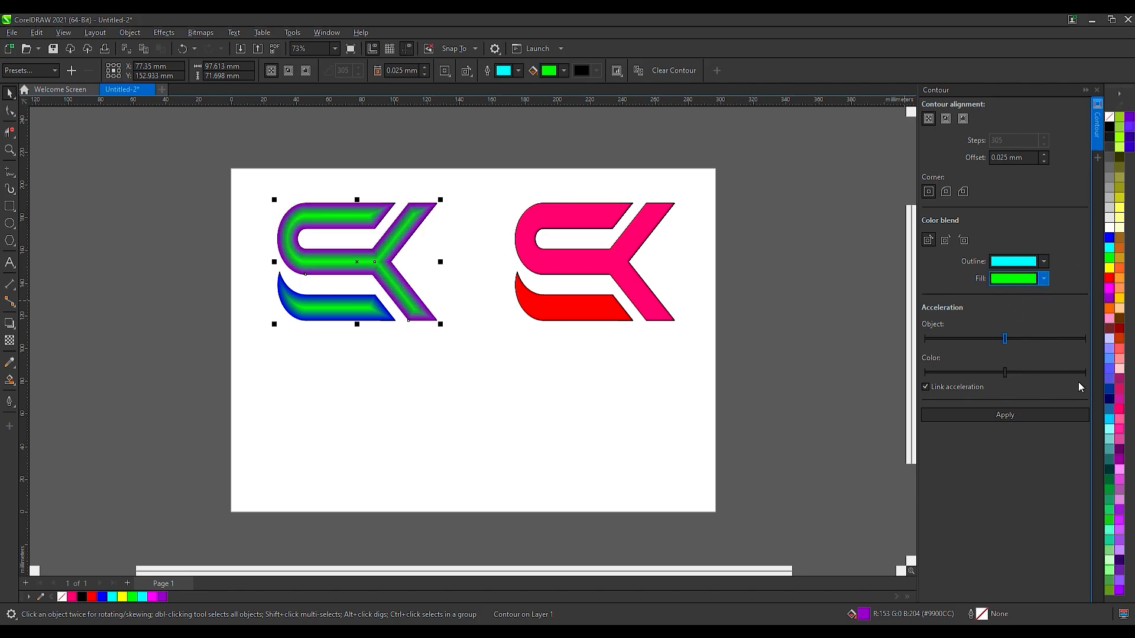
pyautogui.click(682, 349)
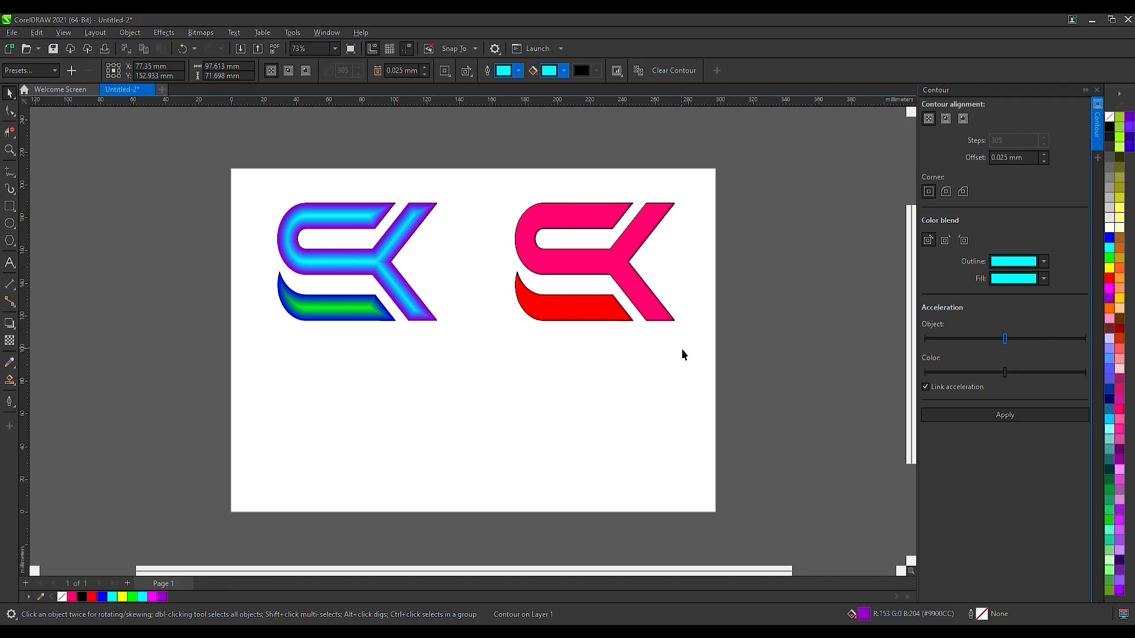
pyautogui.moveTo(700, 365); pyautogui.dragTo(701, 366)
# Step: Try a copper conical fountain fill across the whole right-hand logo and undo it
pyautogui.moveTo(745, 380); pyautogui.dragTo(494, 179)
pyautogui.click(9, 379)
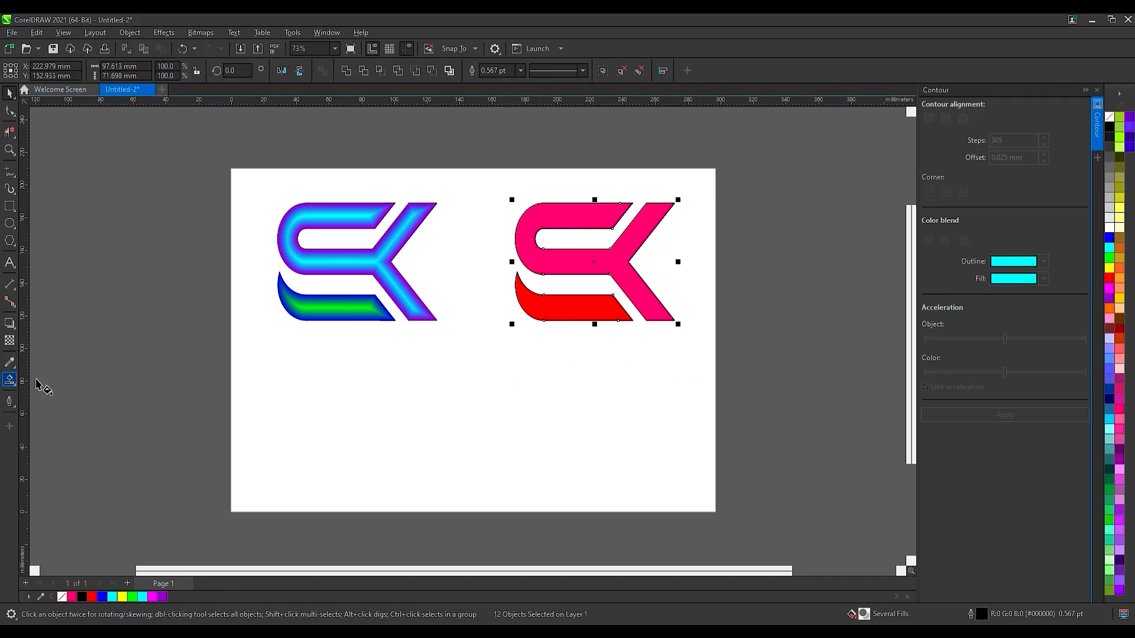
pyautogui.moveTo(521, 319); pyautogui.dragTo(655, 205)
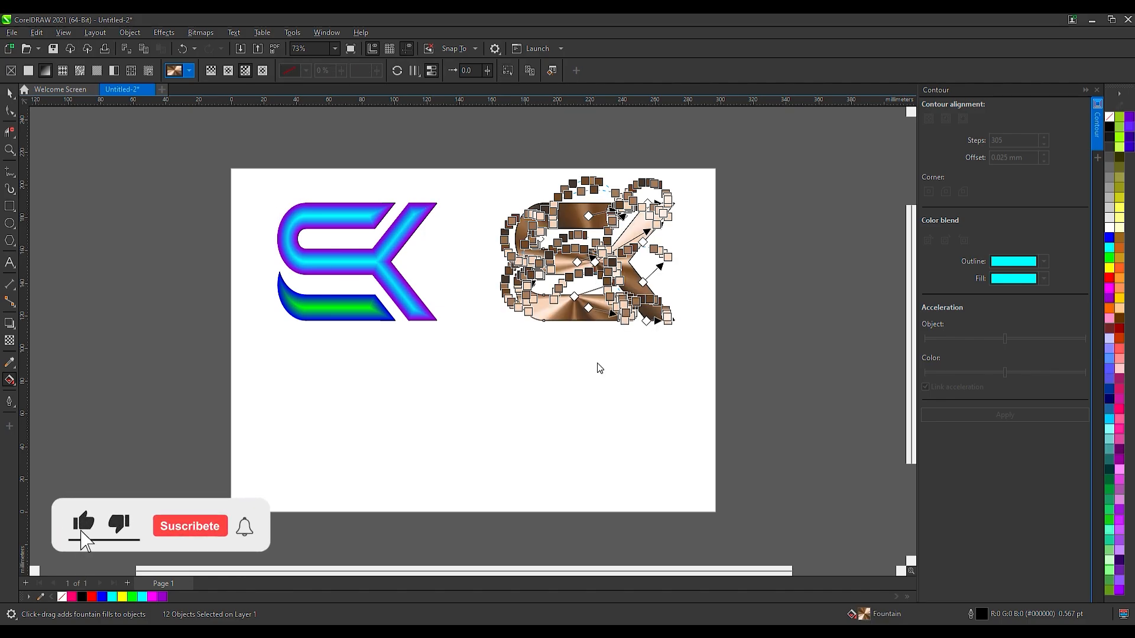
pyautogui.scroll(2, 606, 269)
pyautogui.click(610, 264)
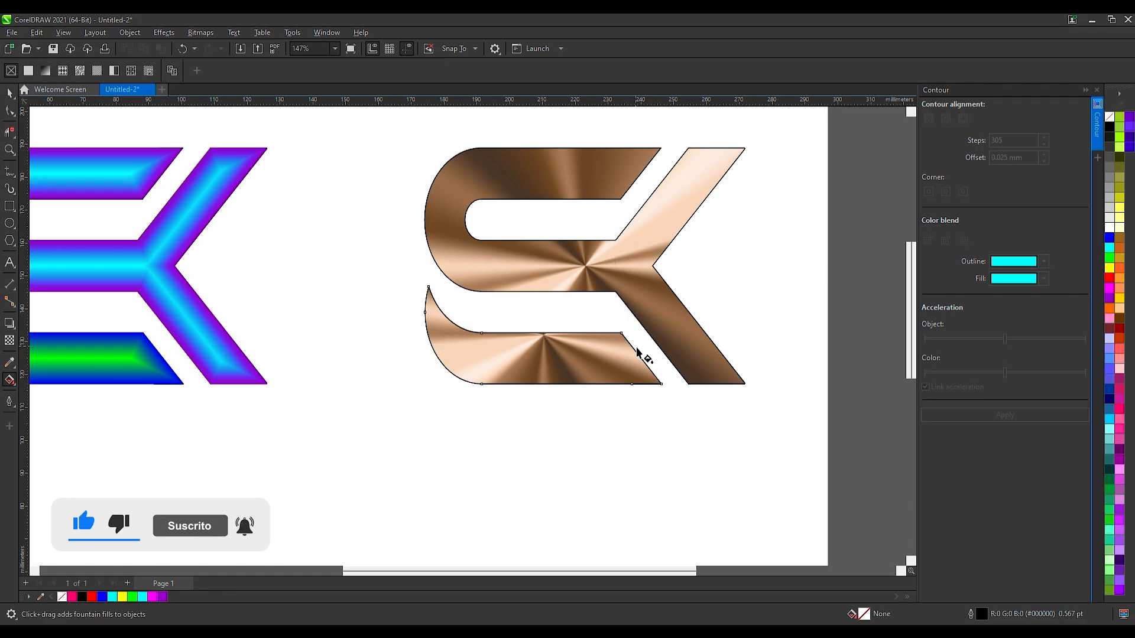
pyautogui.scroll(-2, 597, 288)
pyautogui.hotkey('ctrl', 'z')
# Step: Apply the horizontal dark-red and bright-red fountain fill to the right-hand logo's lower bar and its upper shape
pyautogui.click(577, 323)
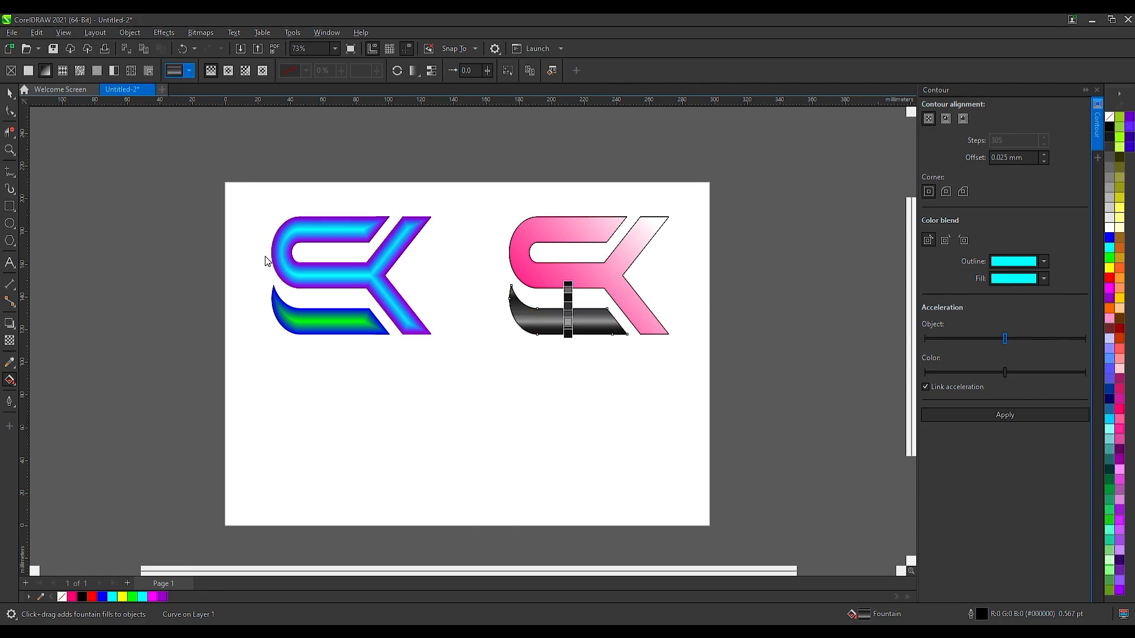
pyautogui.hotkey('ctrl', 'z')
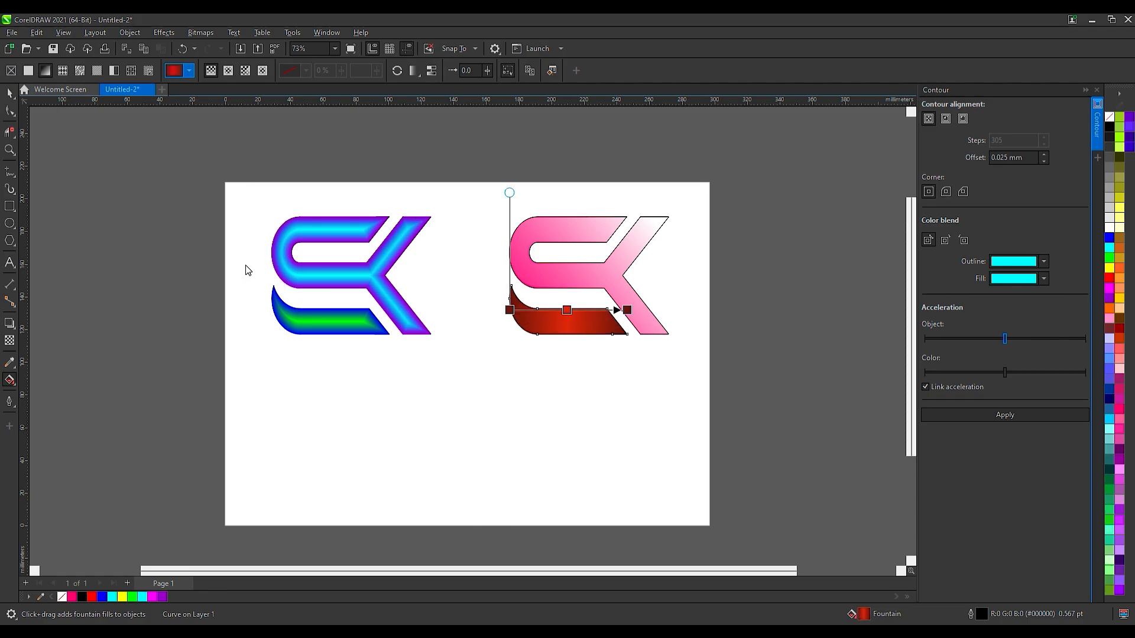
pyautogui.click(583, 278)
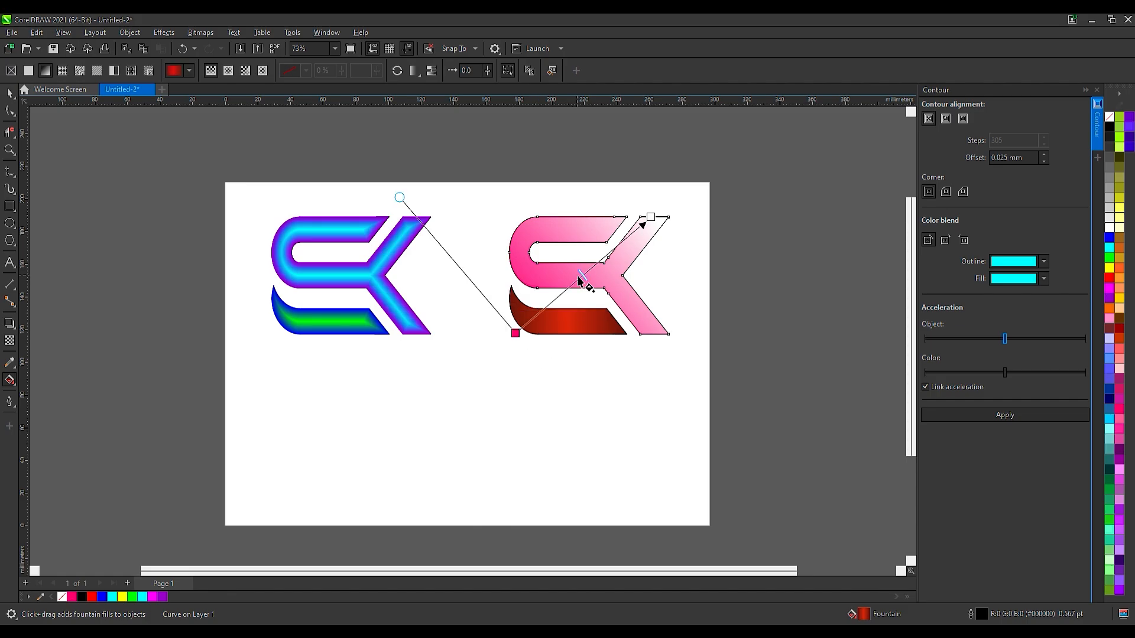
pyautogui.click(189, 71)
pyautogui.click(246, 208)
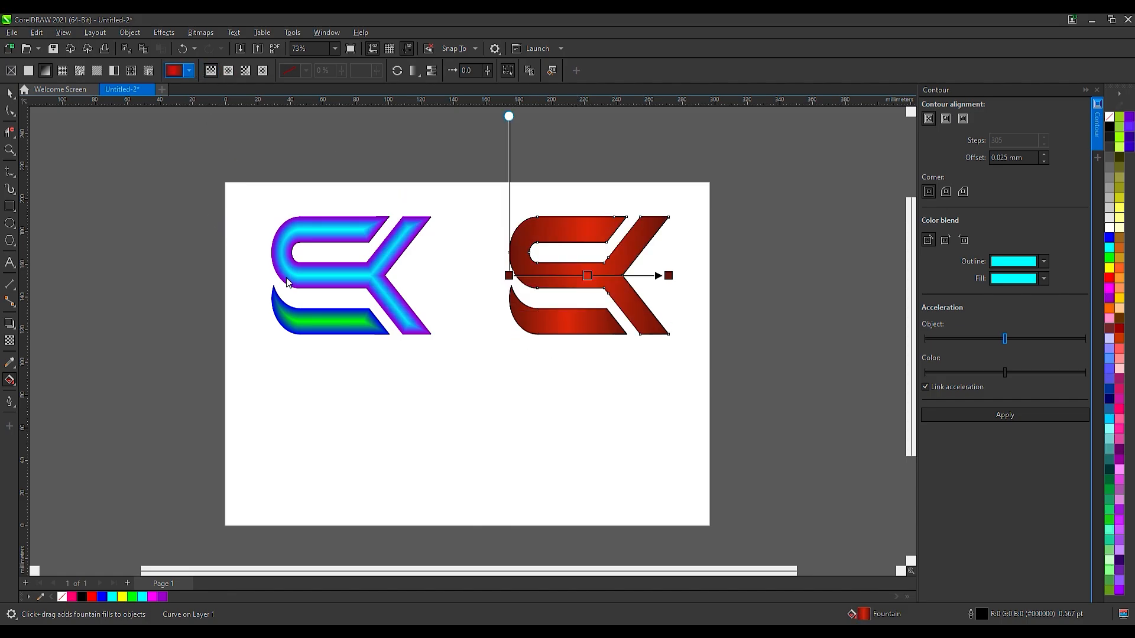
# Step: Apply a raised bevel-like 3D effect to the right-hand logo and to the left-hand logo, with the latter as a 300 dpi RGB bitmap
pyautogui.click(11, 93)
pyautogui.moveTo(86, 152); pyautogui.dragTo(723, 376)
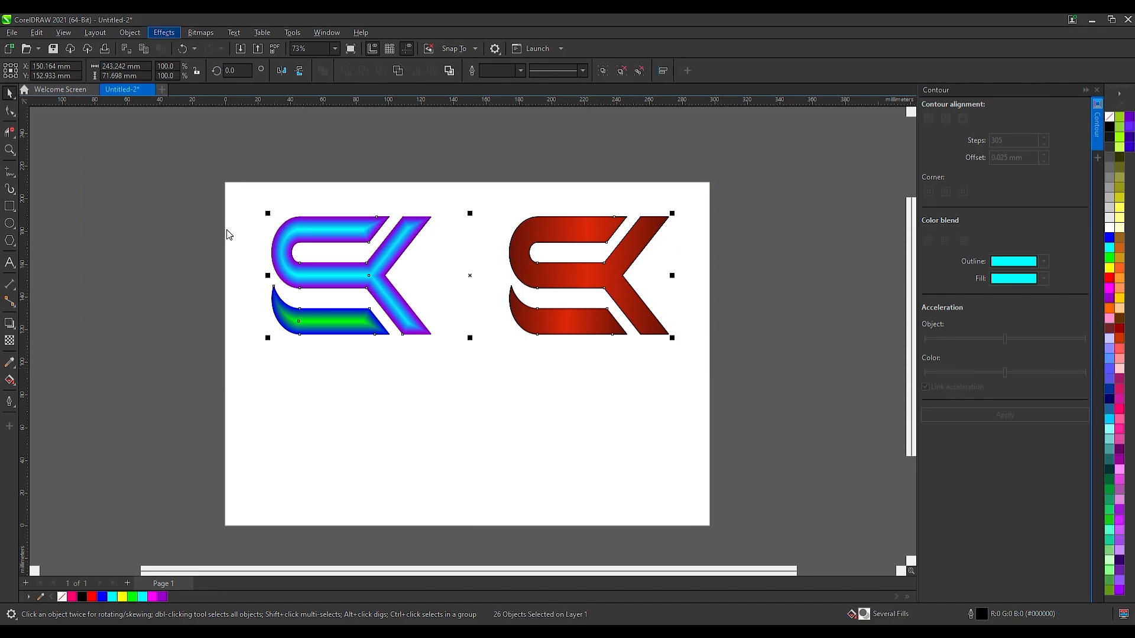
pyautogui.moveTo(450, 212); pyautogui.dragTo(679, 376)
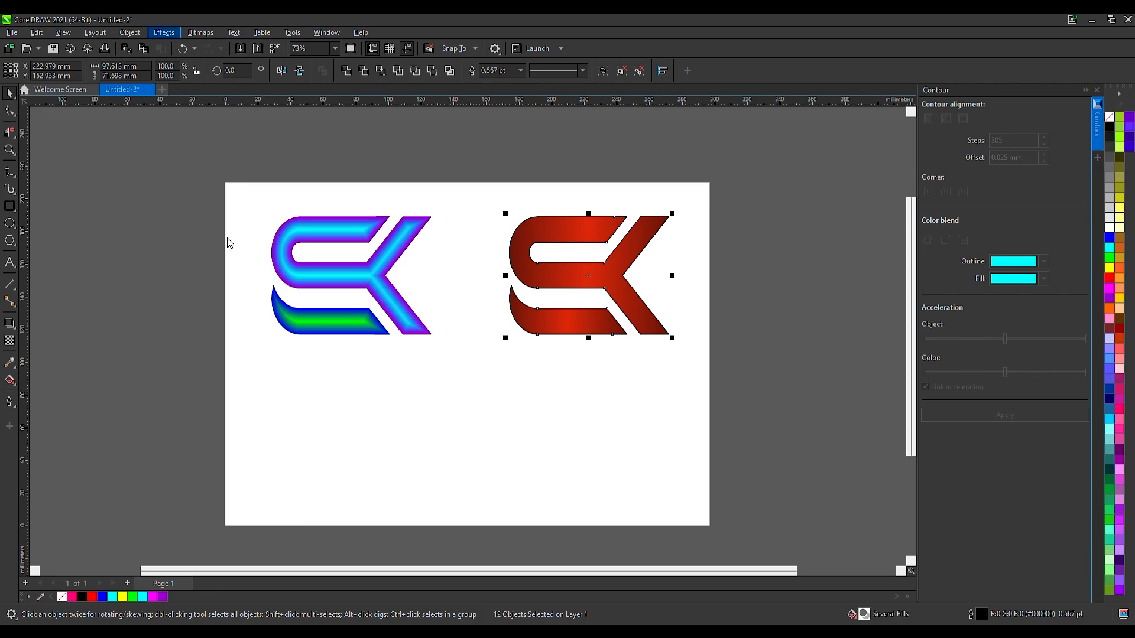
pyautogui.click(287, 275)
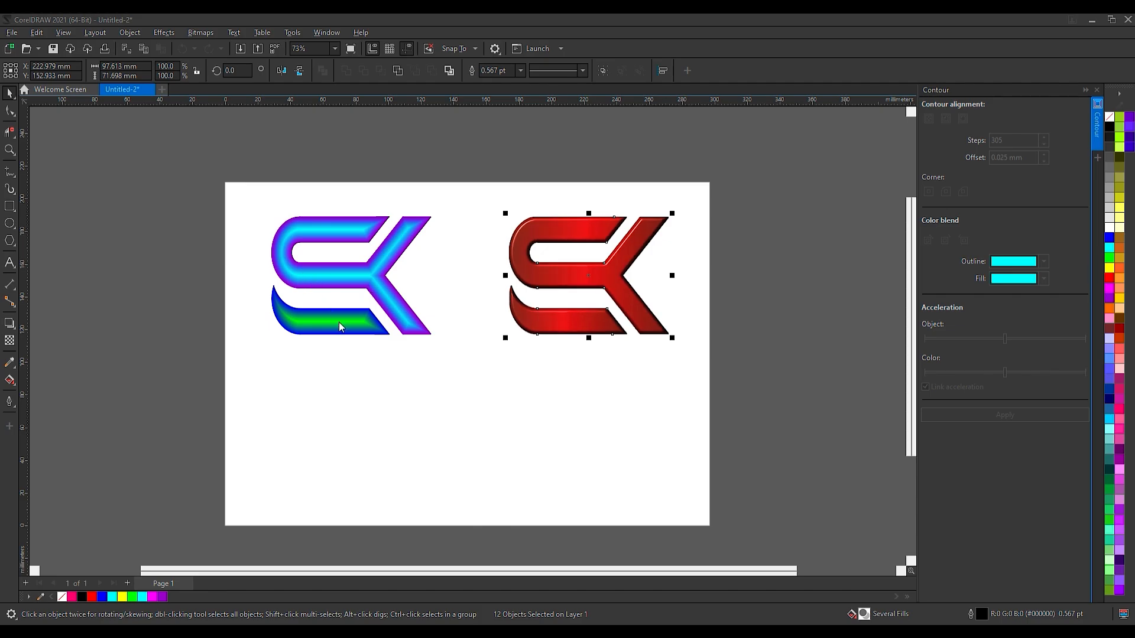
pyautogui.moveTo(198, 201); pyautogui.dragTo(459, 357)
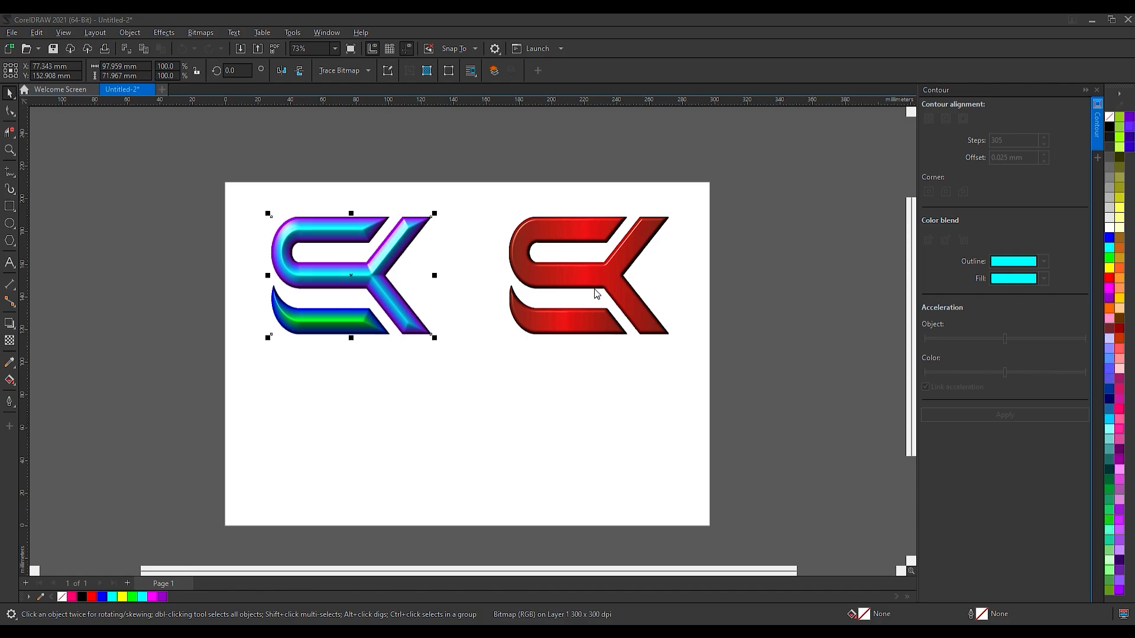
pyautogui.click(631, 388)
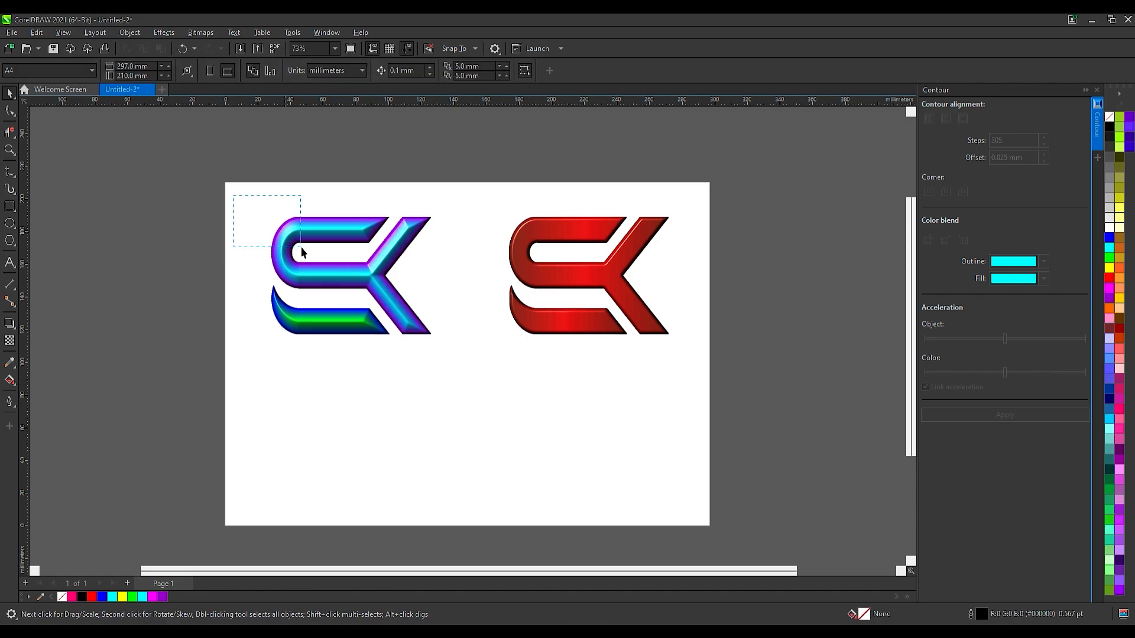
# Step: Create a vertically mirrored copy of each logo directly below its original at 100% scale
pyautogui.moveTo(300, 247); pyautogui.dragTo(302, 248)
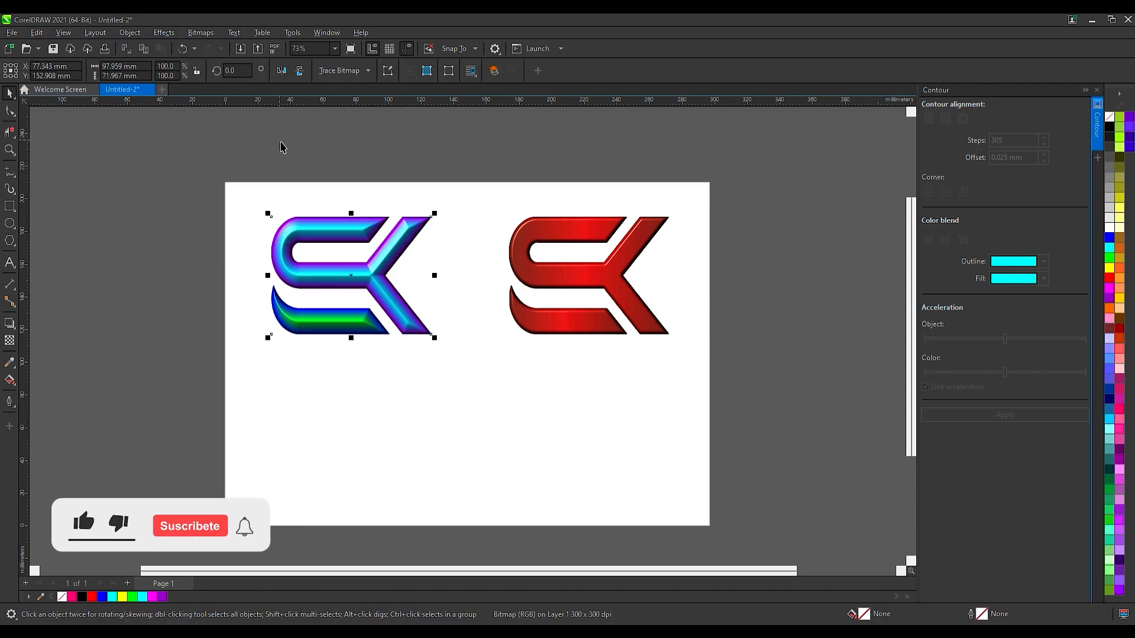
pyautogui.moveTo(352, 212); pyautogui.dragTo(353, 396)
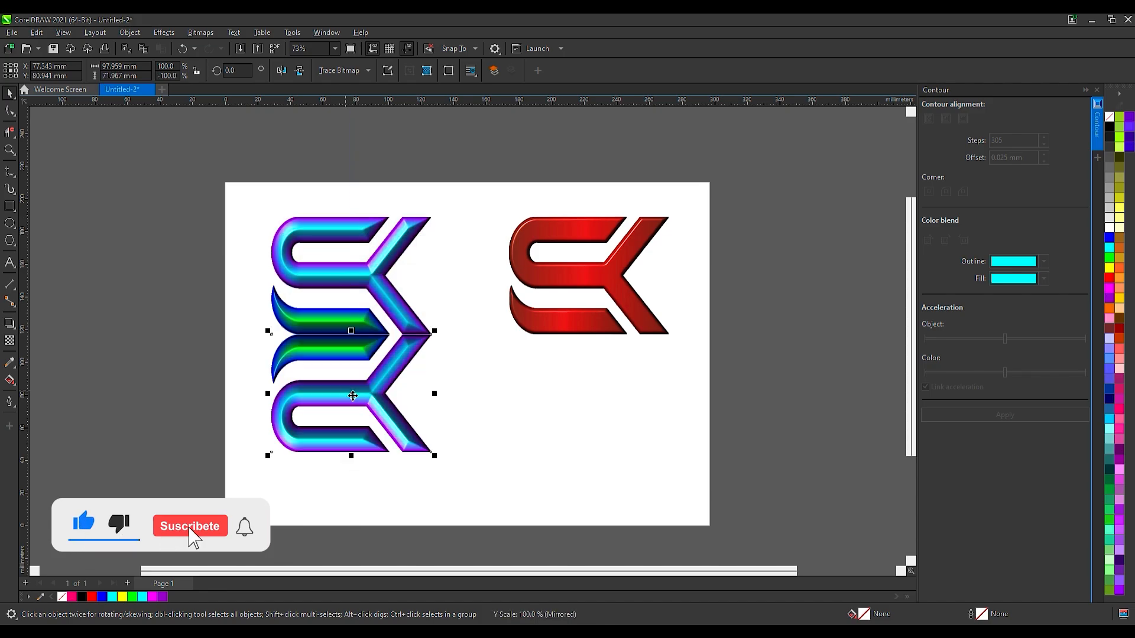
pyautogui.moveTo(481, 205); pyautogui.dragTo(712, 375)
pyautogui.moveTo(589, 213); pyautogui.dragTo(583, 375)
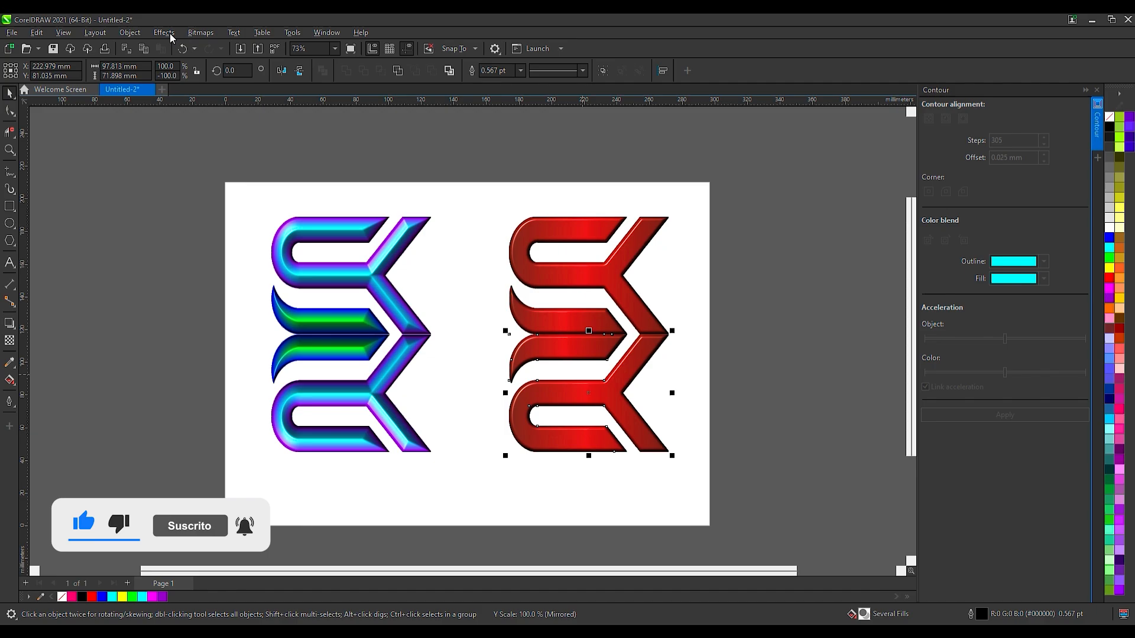
# Step: Apply a linear fountain transparency to both mirrored copies so they fade out downward as reflections
pyautogui.moveTo(731, 519); pyautogui.dragTo(70, 328)
pyautogui.click(10, 339)
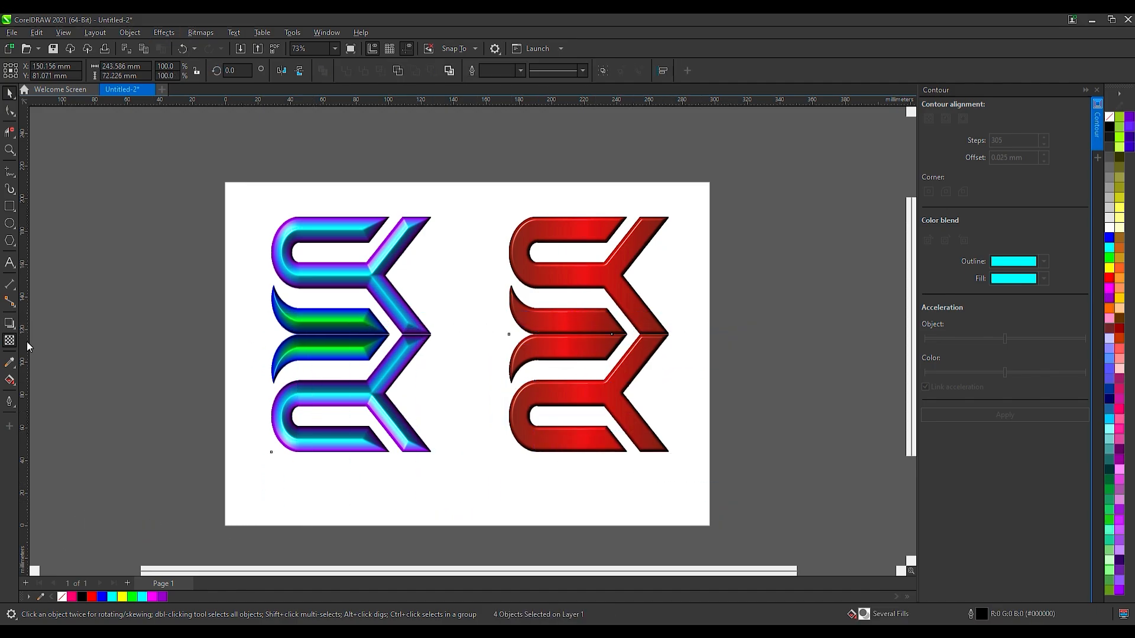
pyautogui.moveTo(461, 296); pyautogui.dragTo(466, 425)
pyautogui.click(453, 467)
# Step: Draw a black-filled rectangle about 297 by 181 mm across the page, send it behind both logos and their reflections, and deselect it
pyautogui.click(10, 206)
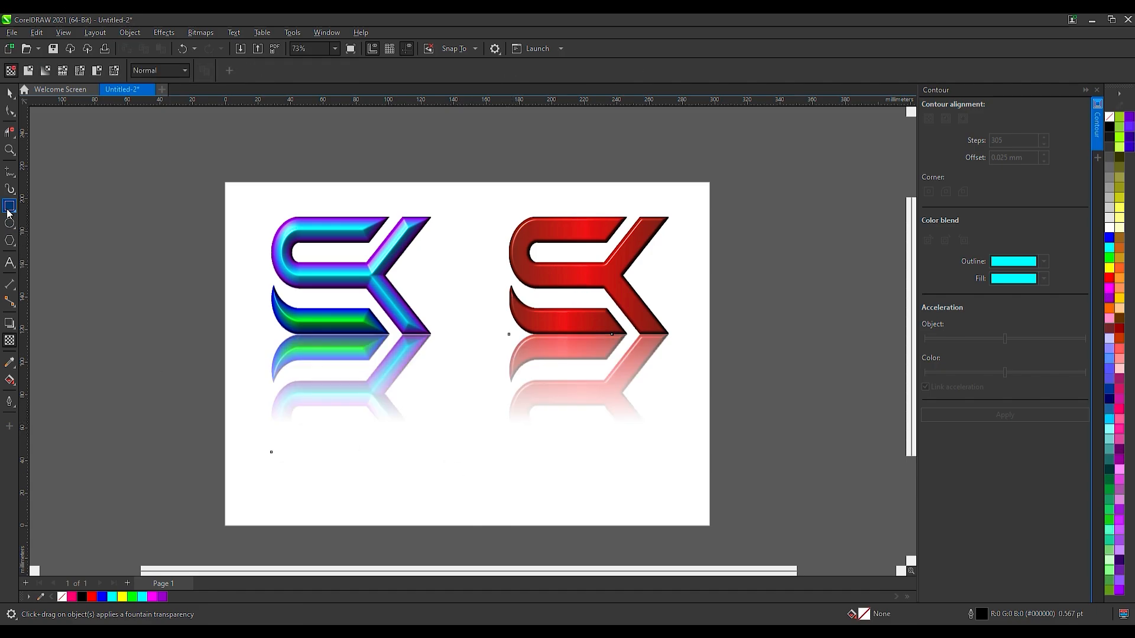
pyautogui.moveTo(225, 196); pyautogui.dragTo(712, 493)
pyautogui.click(1110, 126)
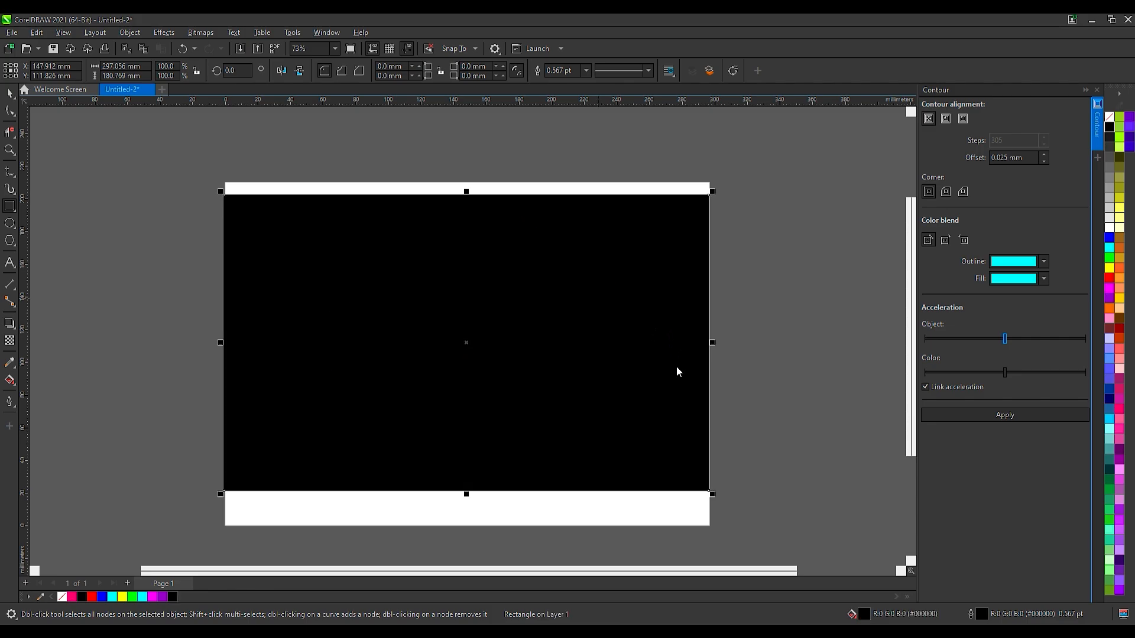
pyautogui.hotkey('shift', 'pagedown')
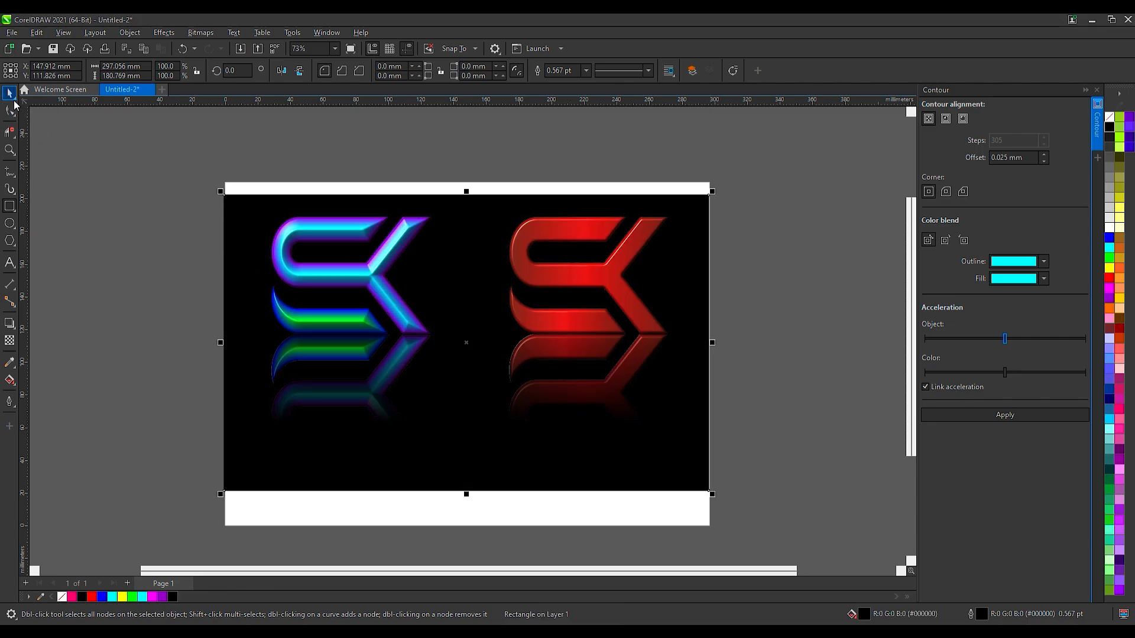
pyautogui.click(10, 92)
pyautogui.click(132, 197)
pyautogui.scroll(3, 401, 313)
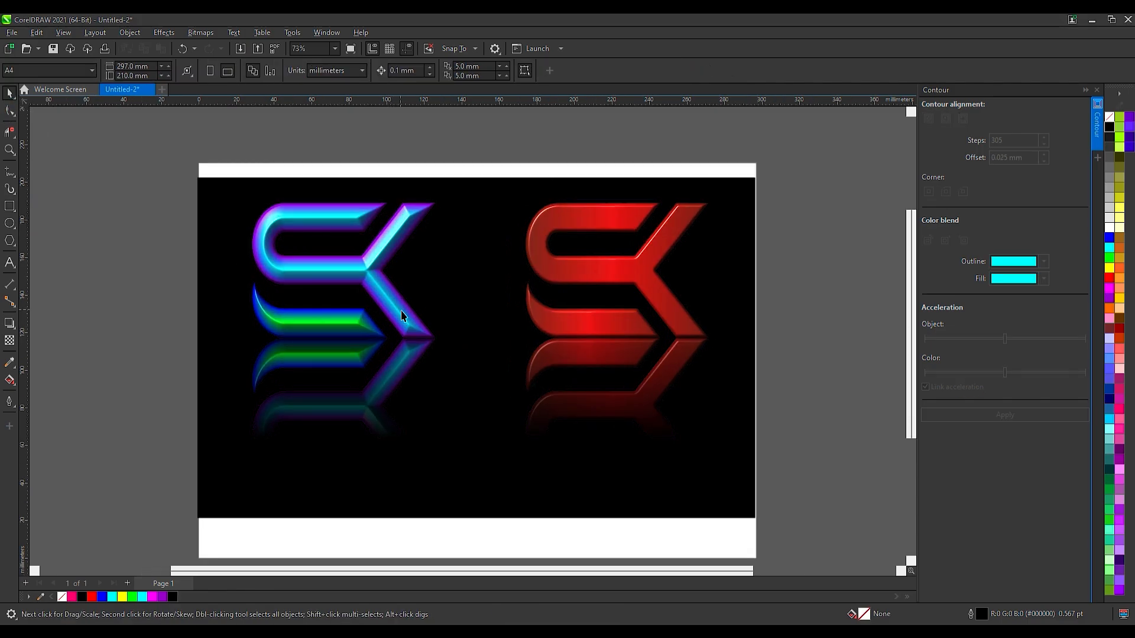
pyautogui.scroll(1, 401, 311)
pyautogui.moveTo(401, 310); pyautogui.dragTo(371, 307)
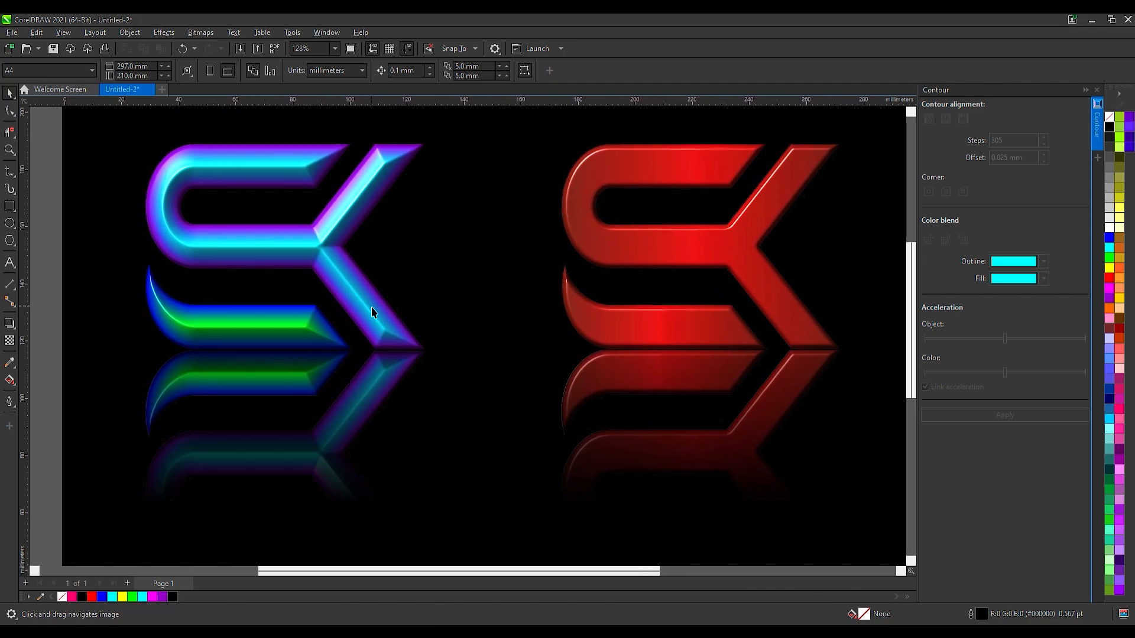